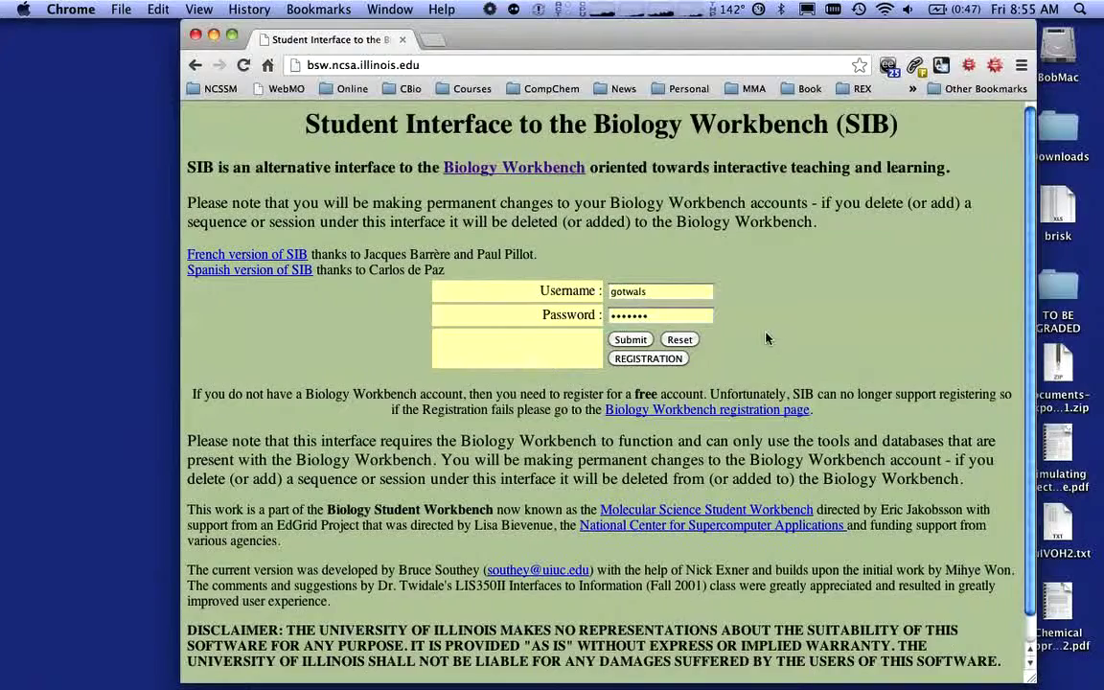
- Sign in to the Student Interface to the Biology Workbench with the prefilled account details and check the current session name
click(640, 340)
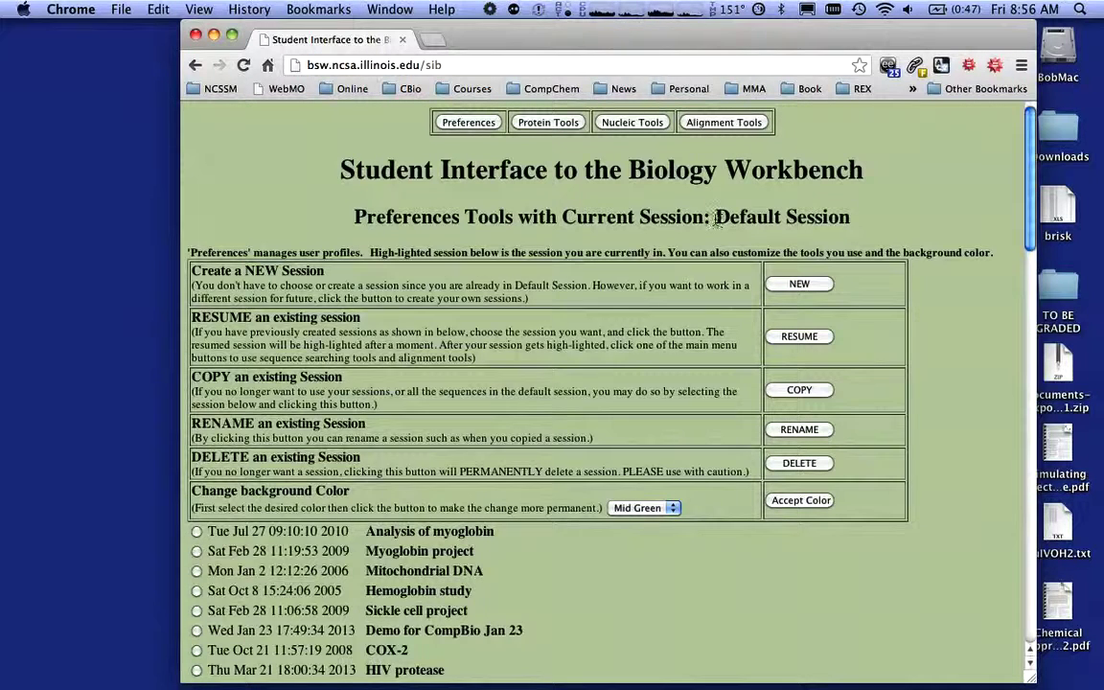
drag(561, 216, 892, 222)
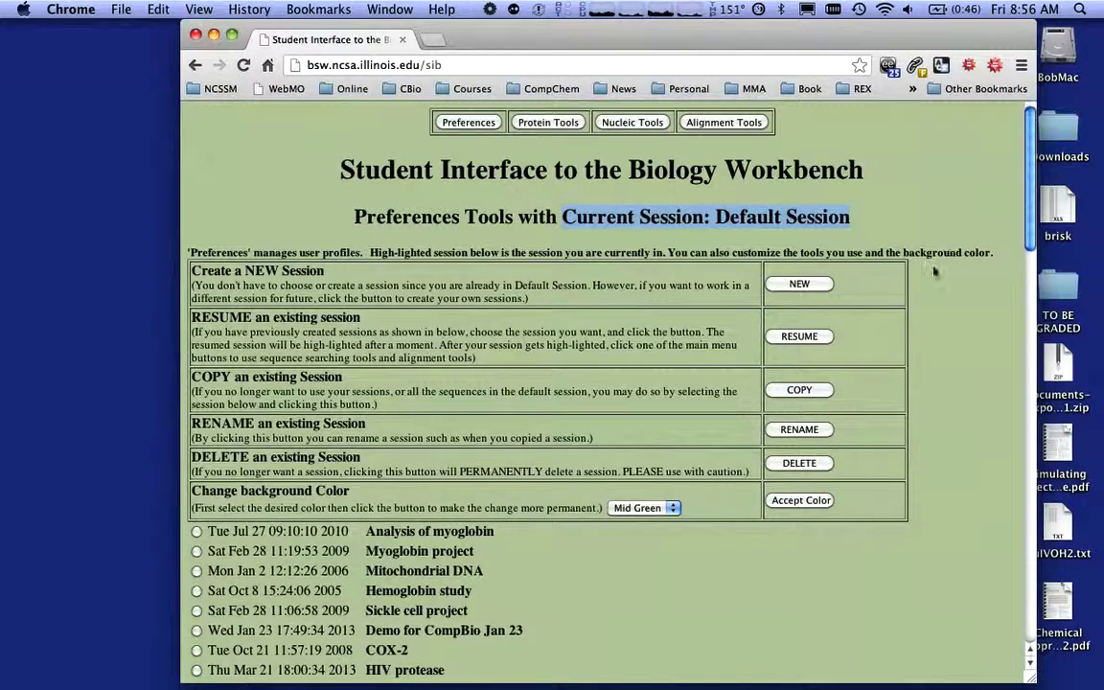
- Create a new session with the description "UCP1 study March 2013" and check that it is the current session
click(803, 285)
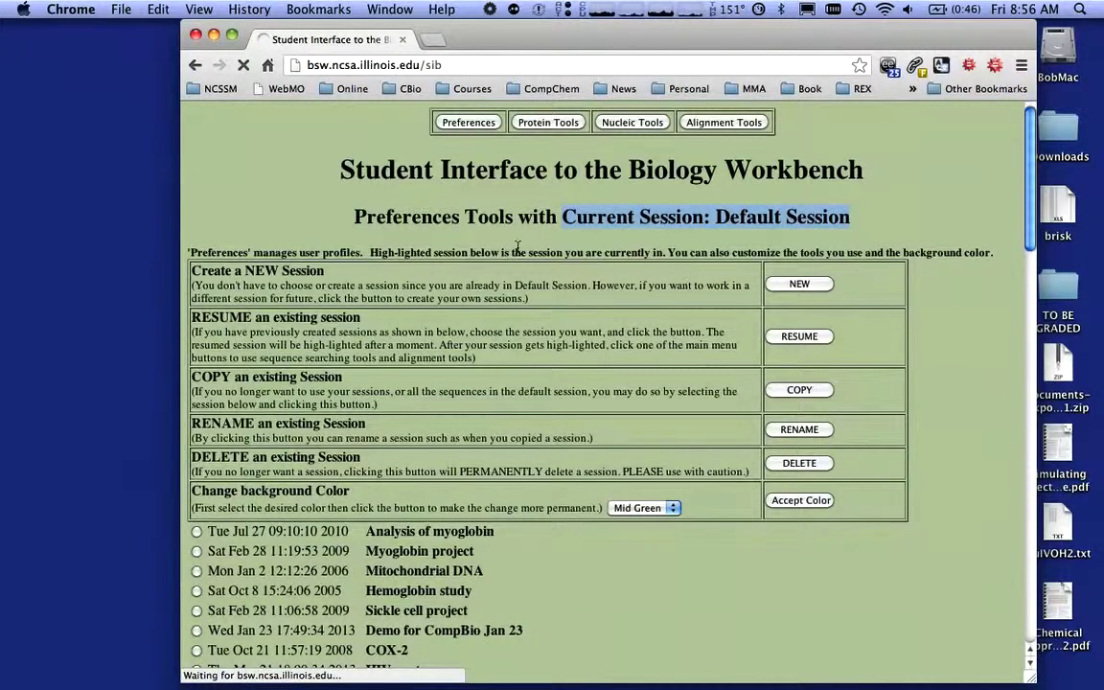
click(364, 209)
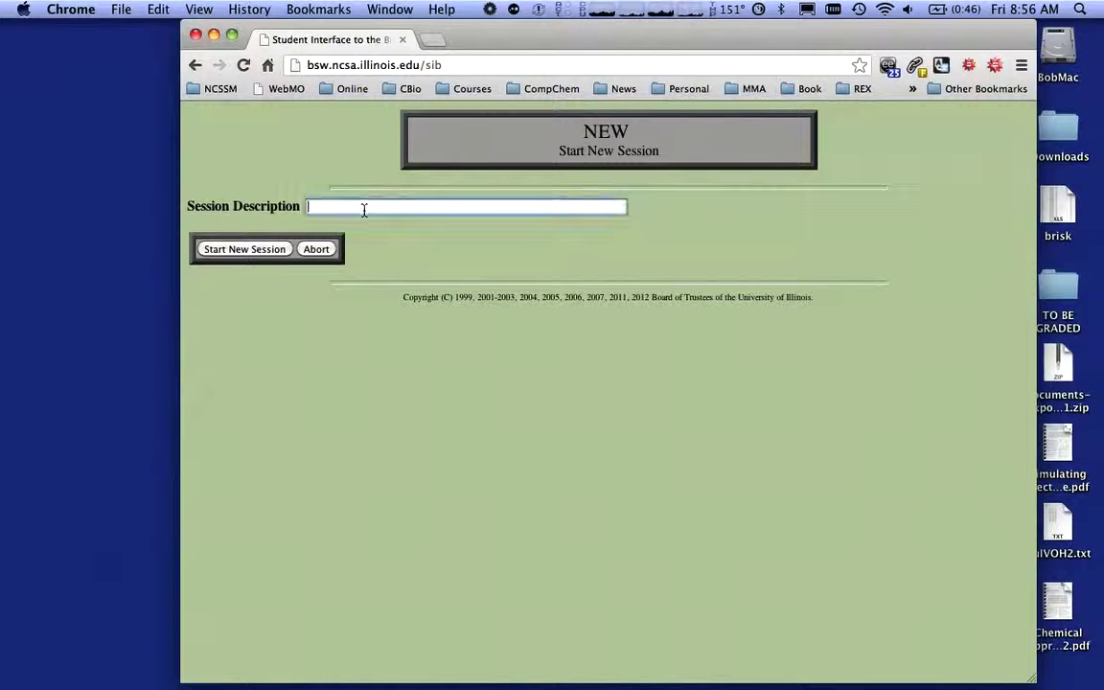
text(UCP)
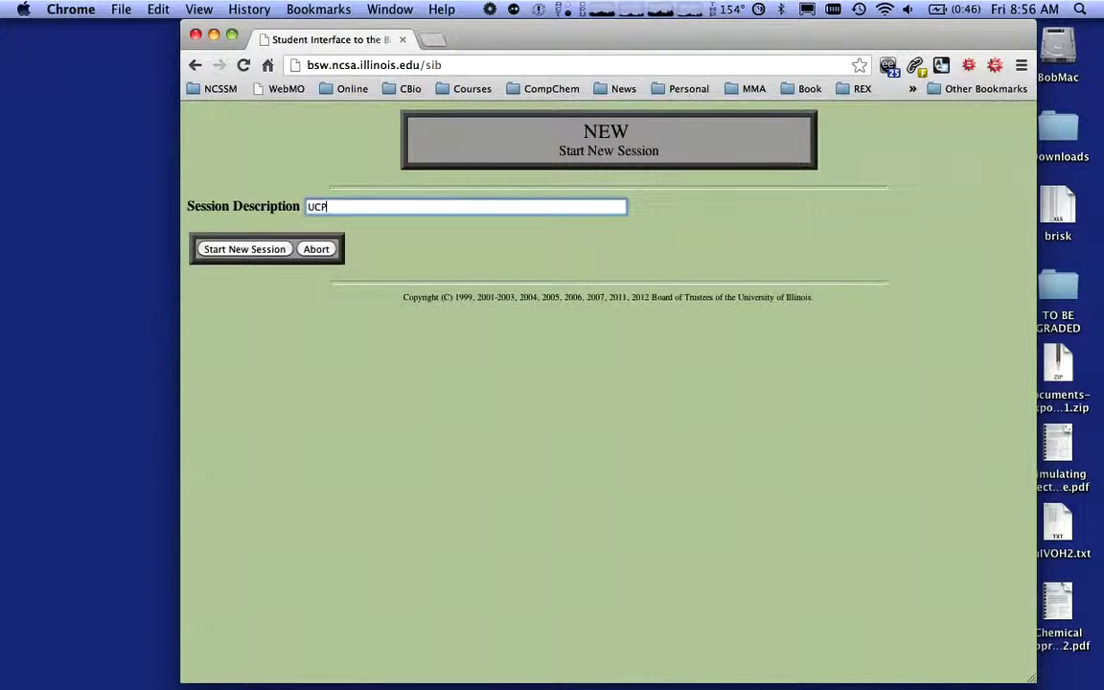
text(1 STeB)
key(BackSpace)
key(BackSpace)
key(BackSpace)
key(BackSpace)
text(study March)
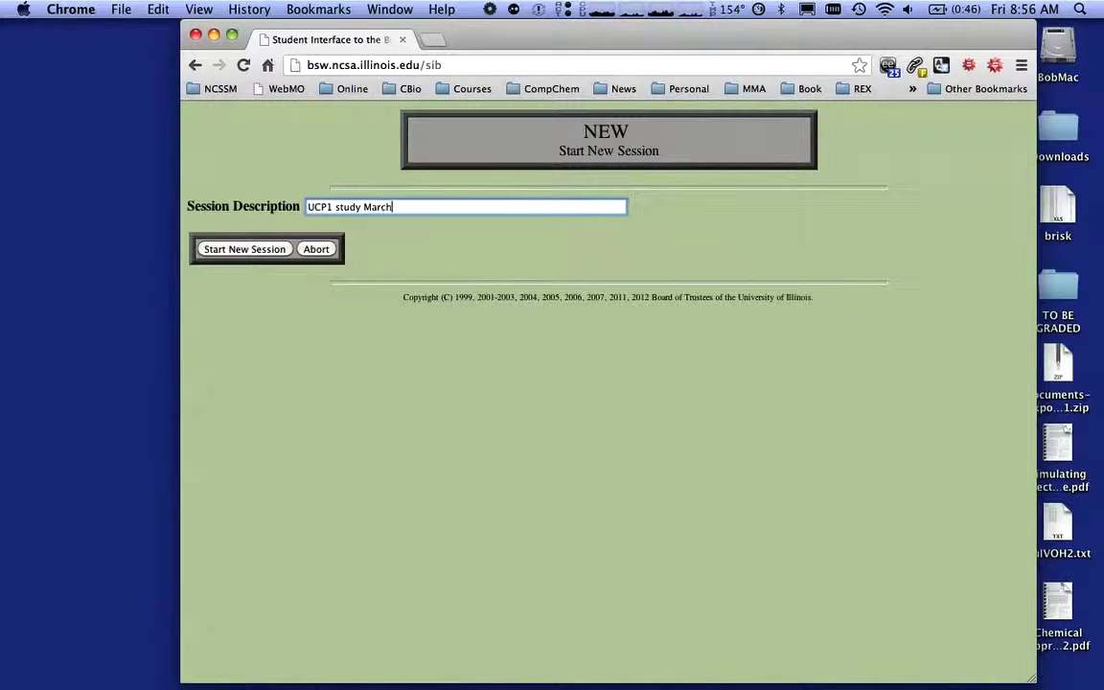
text( 2013)
click(270, 251)
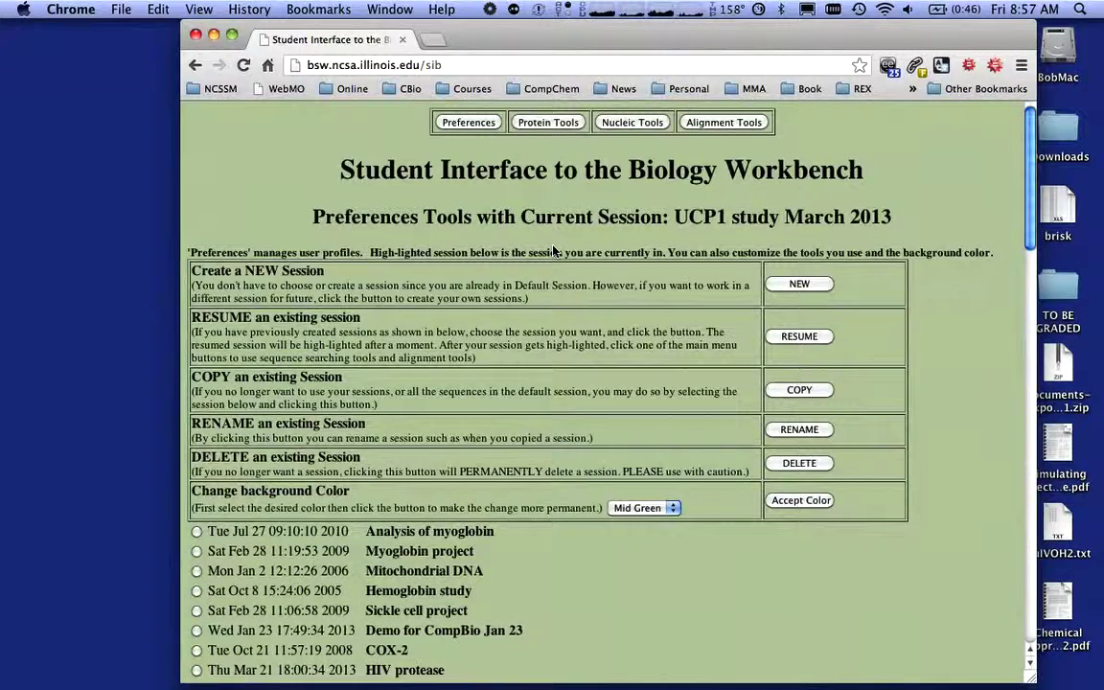
drag(675, 217, 889, 217)
click(906, 218)
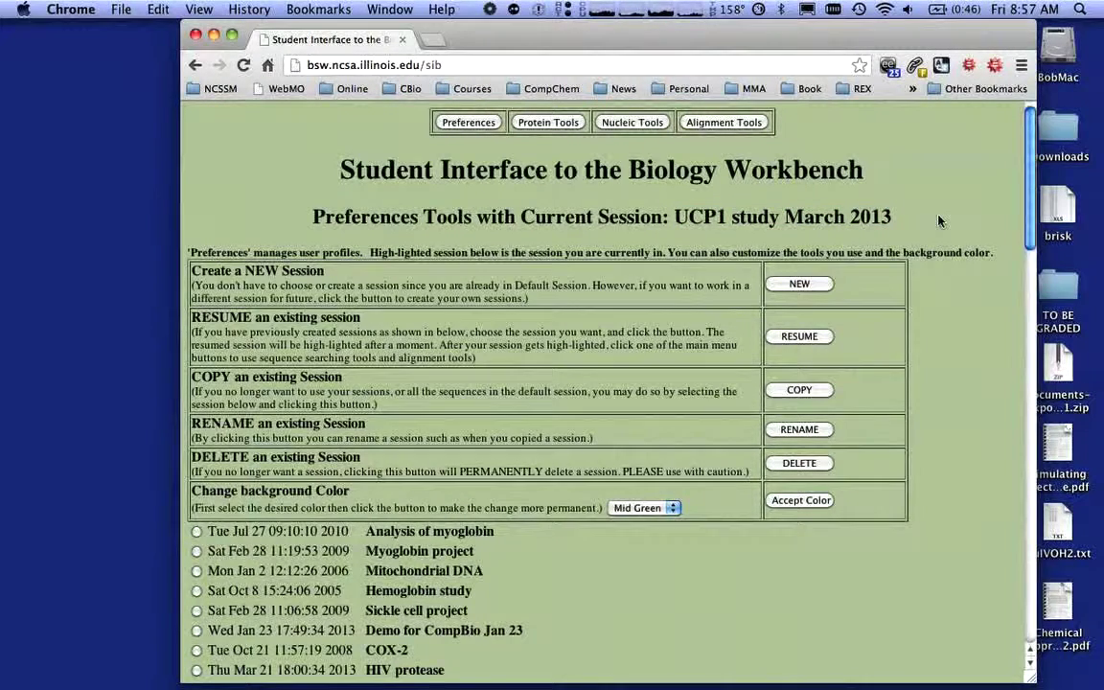
- Open the protein tools and look through the tool descriptions, from the database search to the sequence management functions
click(556, 123)
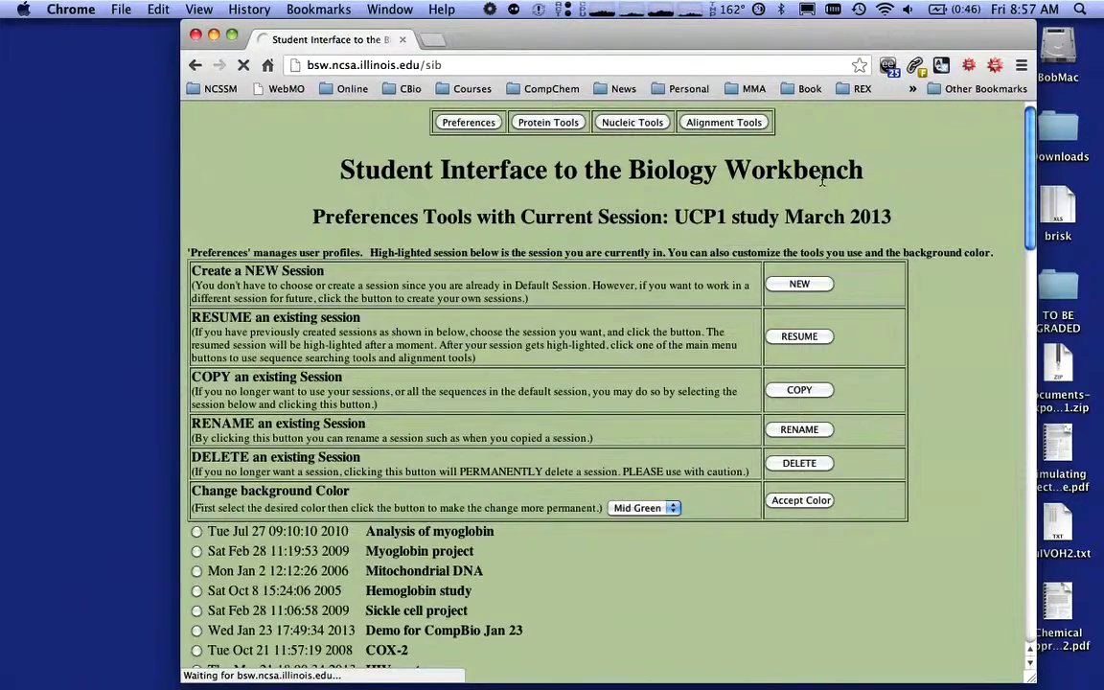
drag(1032, 207, 1022, 293)
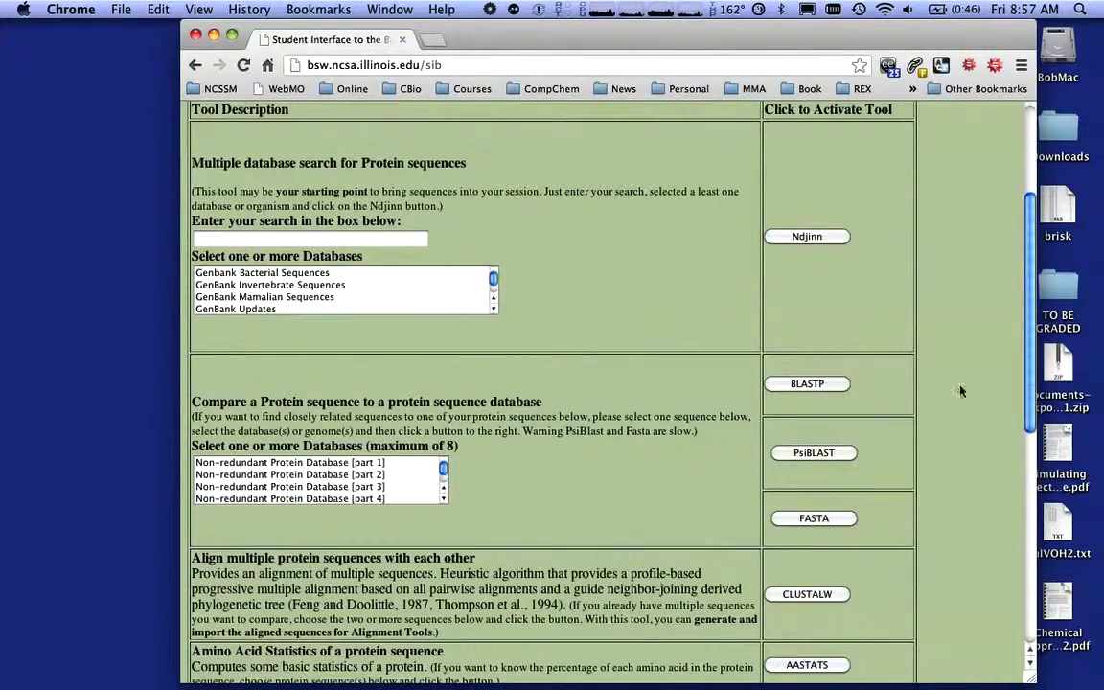
drag(1033, 329, 996, 399)
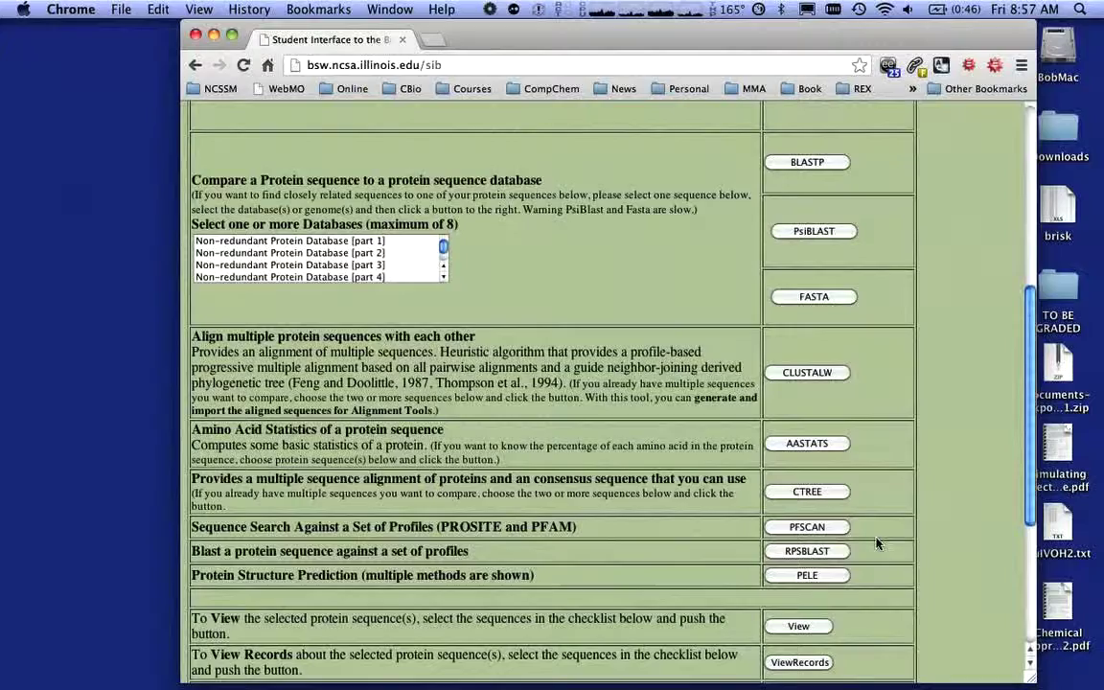
drag(1023, 438, 1023, 476)
scroll(1023, 476, down, 5)
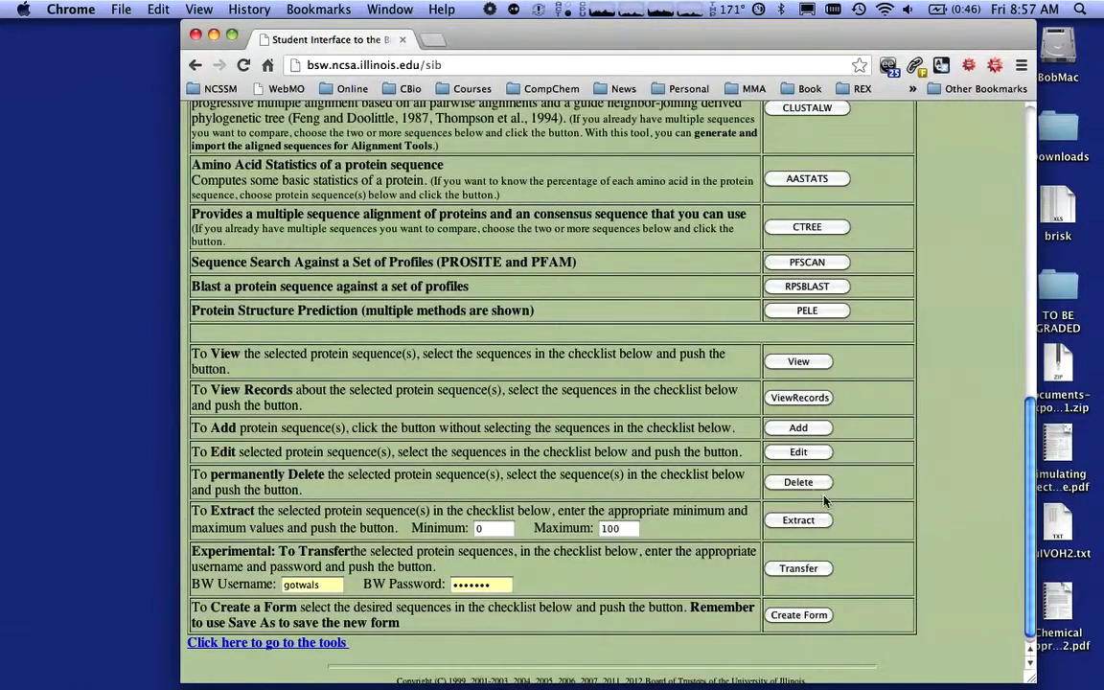
scroll(916, 301, up, 10)
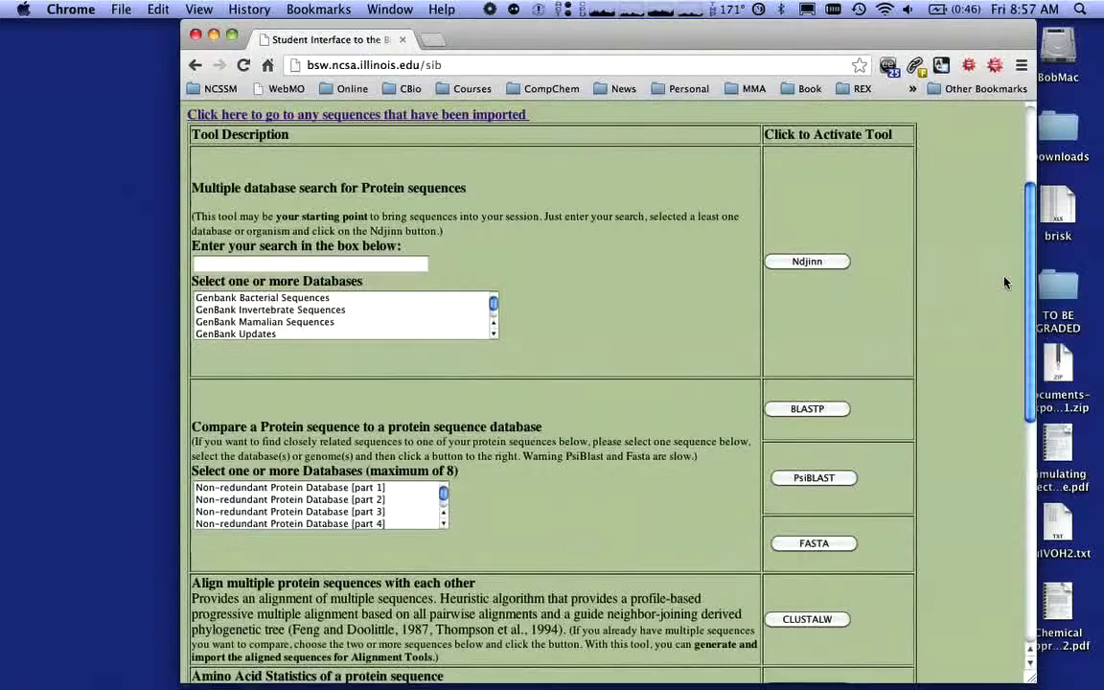
- Enter UCP1 as the search term for the multiple database protein search
click(292, 289)
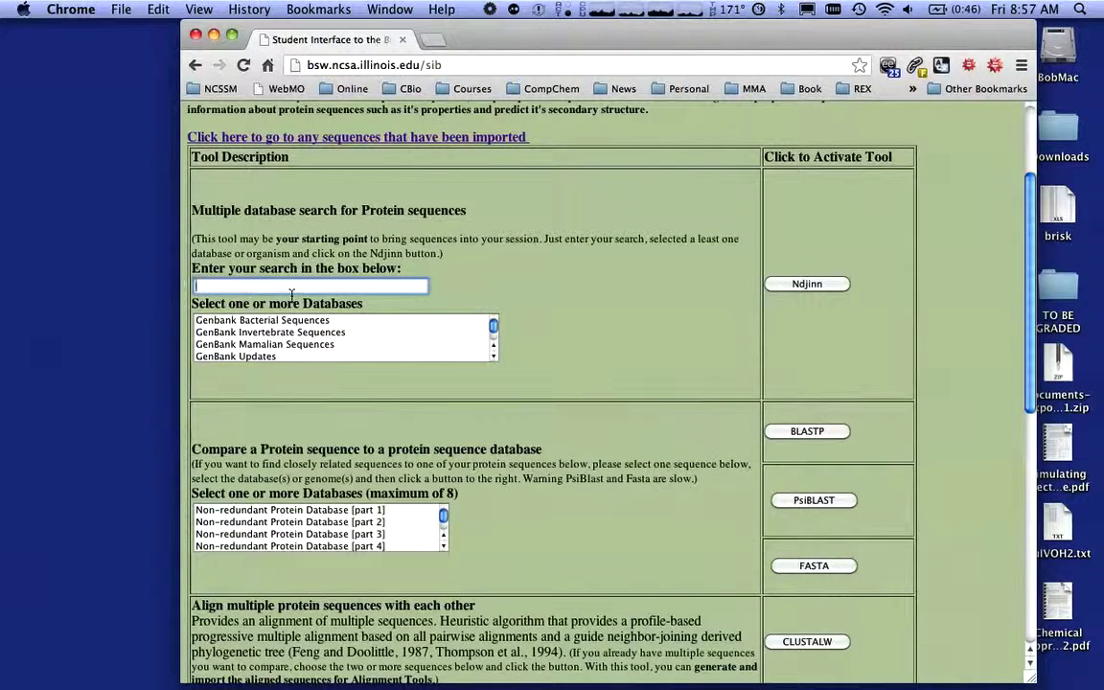
text(UCP1)
click(579, 339)
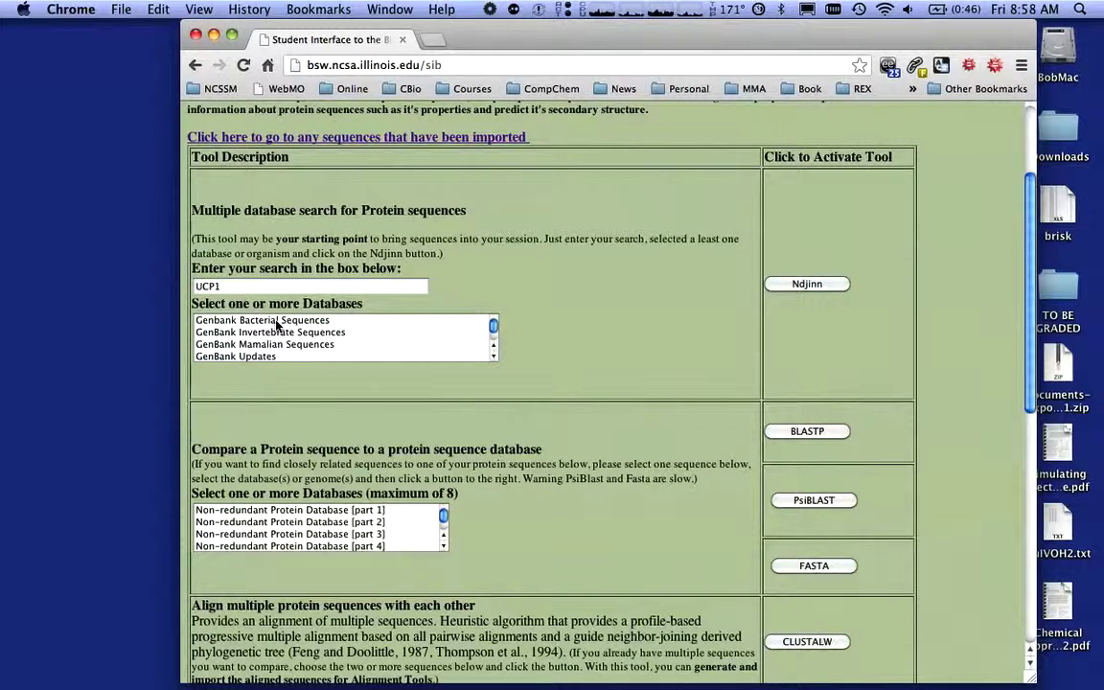
- Look through the databases offered for the multiple database protein search, ending at the SwissProt entries
double_click(493, 358)
click(494, 359)
double_click(494, 359)
click(494, 358)
double_click(495, 358)
double_click(494, 358)
click(494, 358)
click(494, 358)
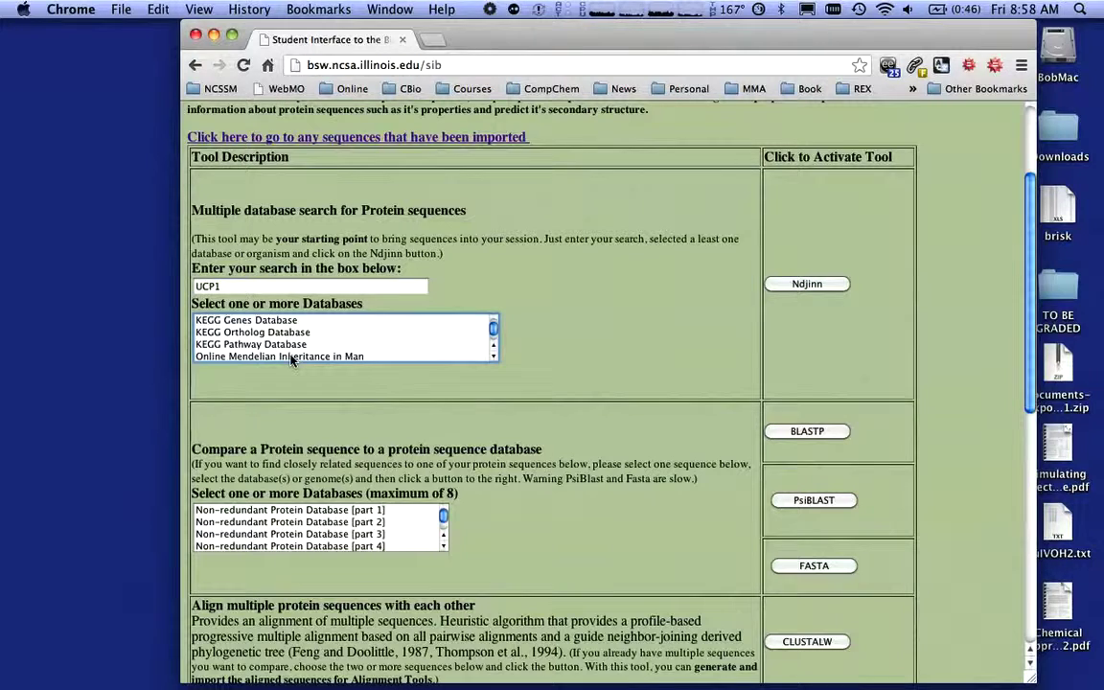
click(494, 358)
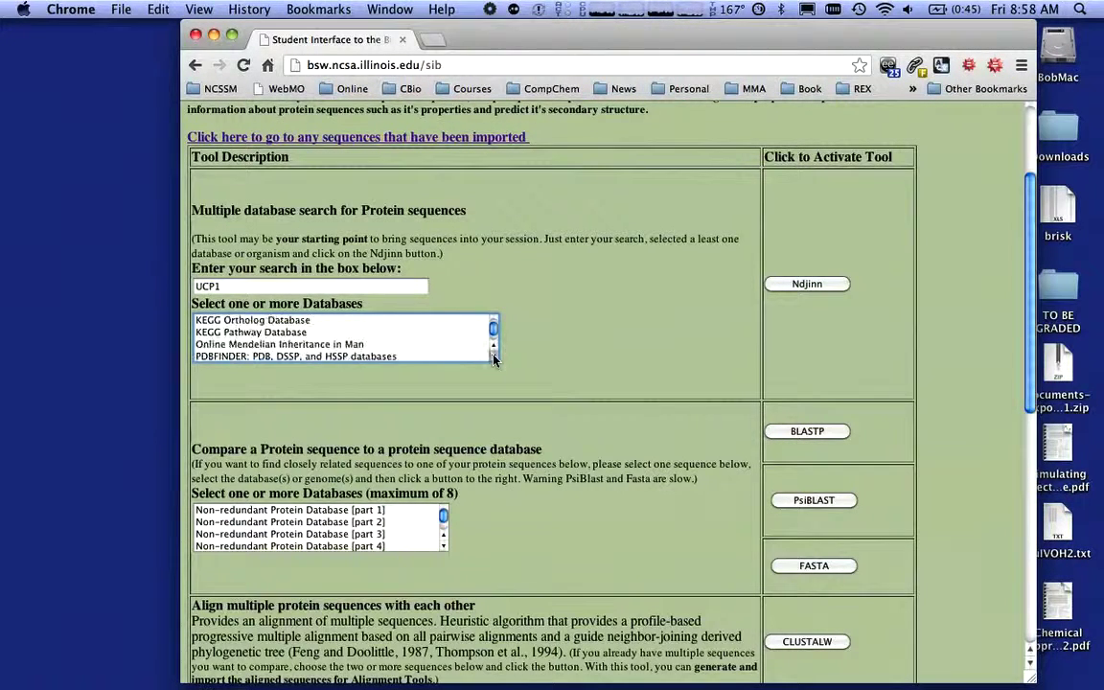
click(494, 357)
click(495, 357)
click(494, 357)
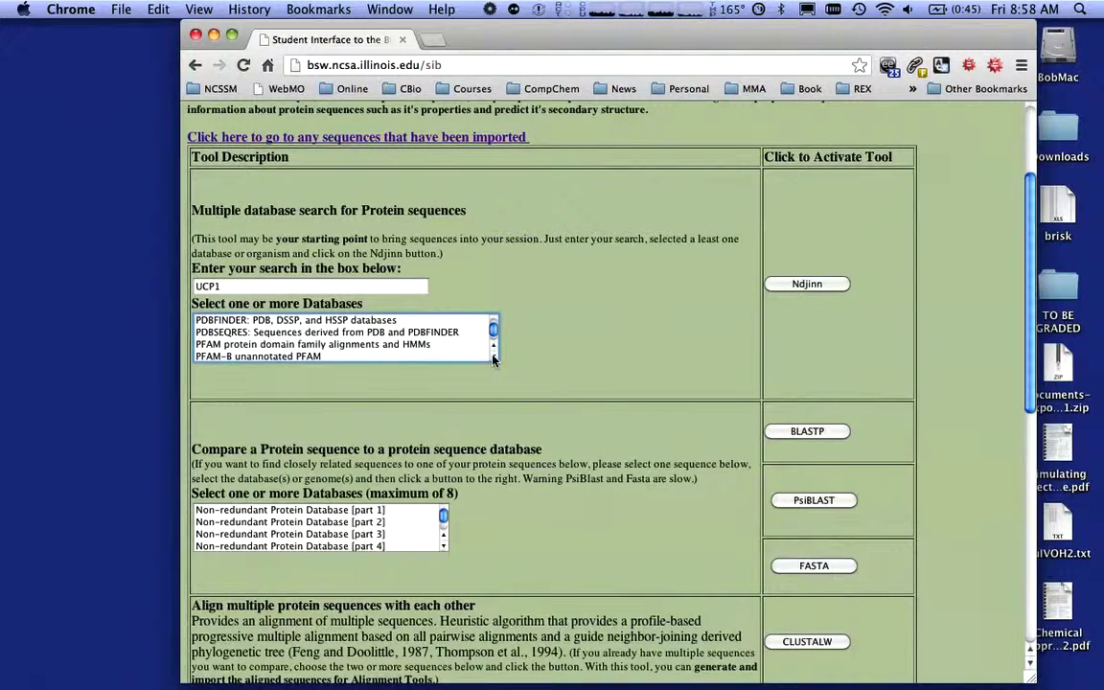
click(494, 357)
click(495, 358)
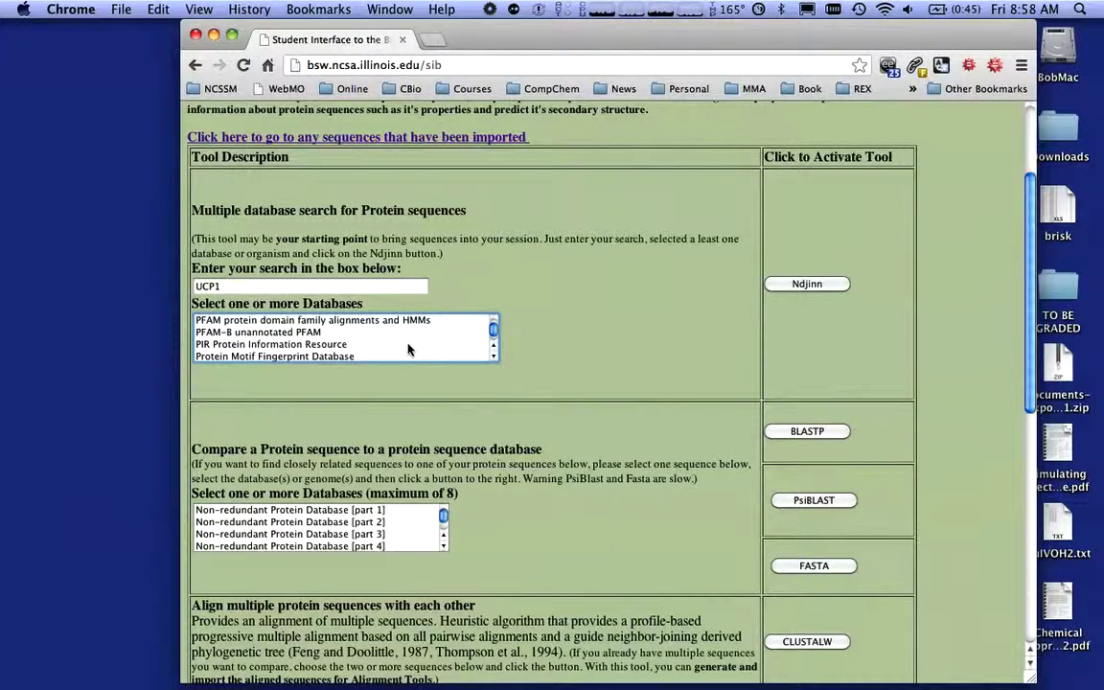
click(492, 358)
click(492, 357)
click(492, 358)
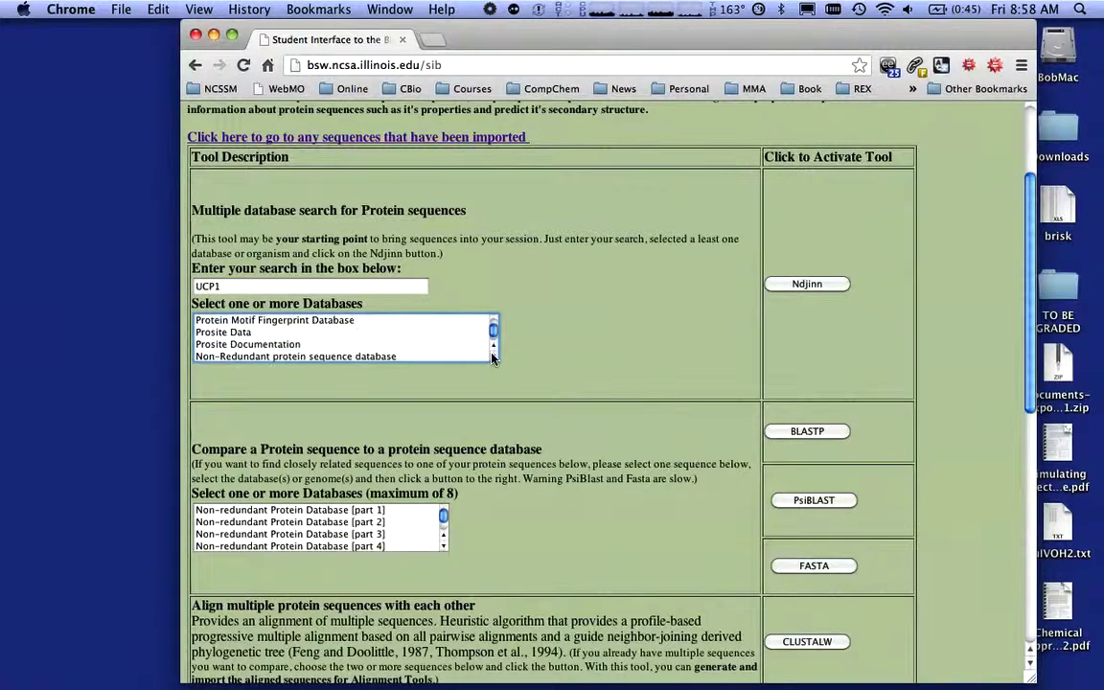
click(492, 357)
click(492, 358)
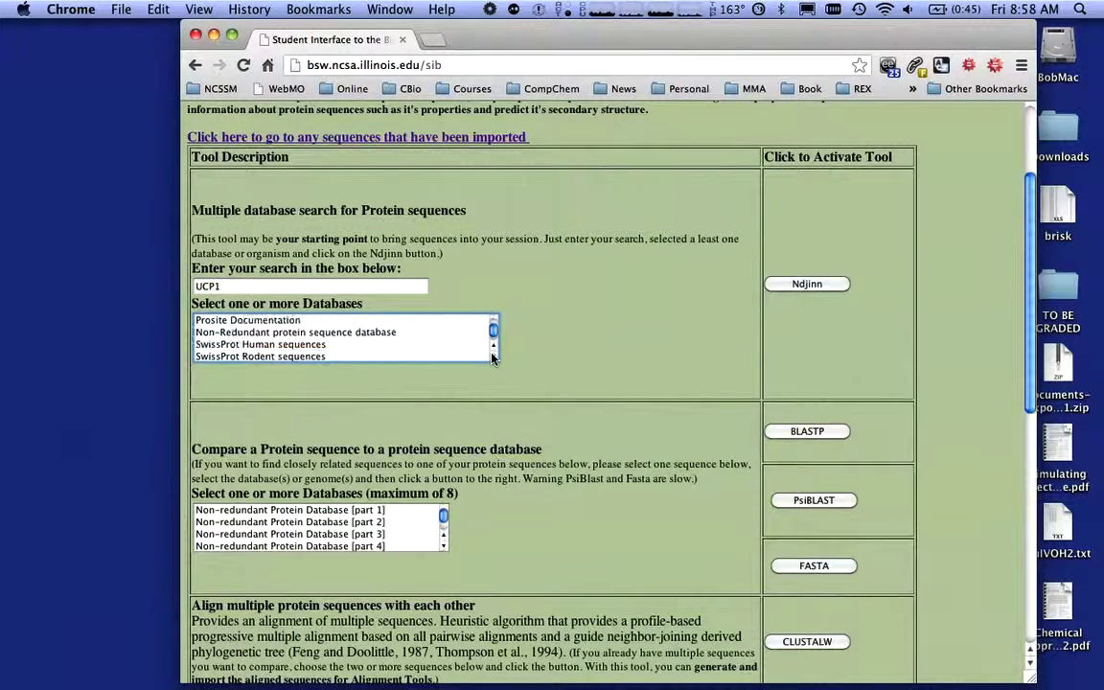
click(493, 358)
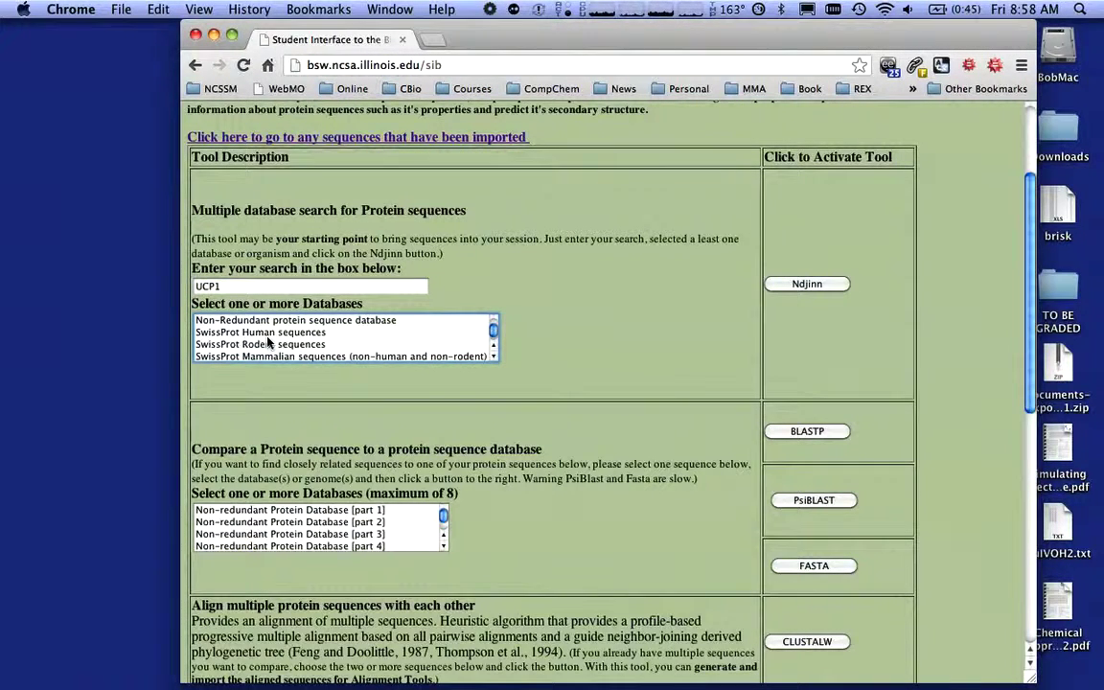
click(494, 357)
click(494, 358)
click(494, 357)
click(495, 358)
click(494, 357)
click(494, 358)
click(495, 358)
click(493, 348)
click(494, 348)
click(494, 348)
click(494, 348)
click(493, 348)
click(493, 348)
click(494, 348)
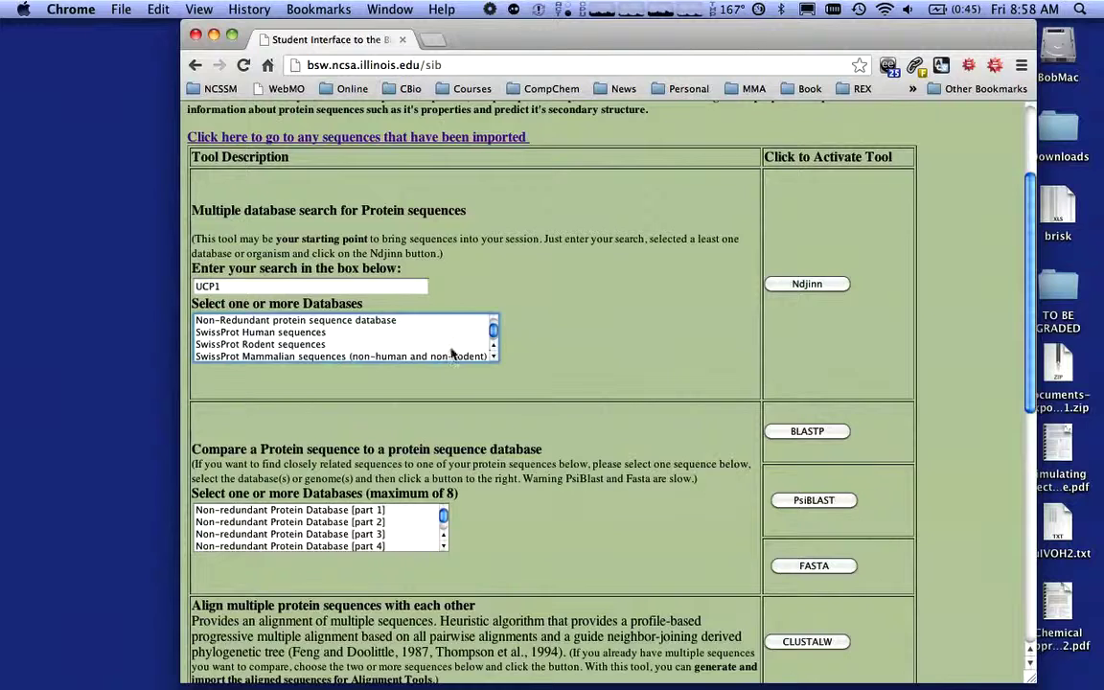
- Select the SwissProt Human, Rodent and Mammalian (non-human and non-rodent) sequence databases together and run the Ndjinn search
click(385, 331)
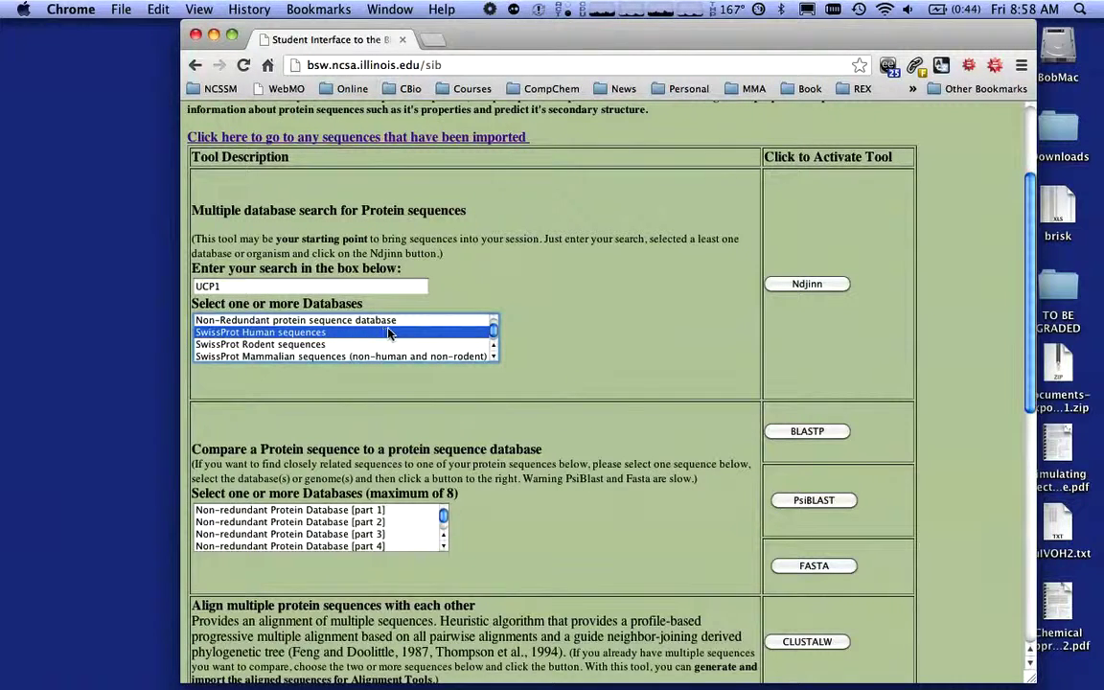
super+click(288, 344)
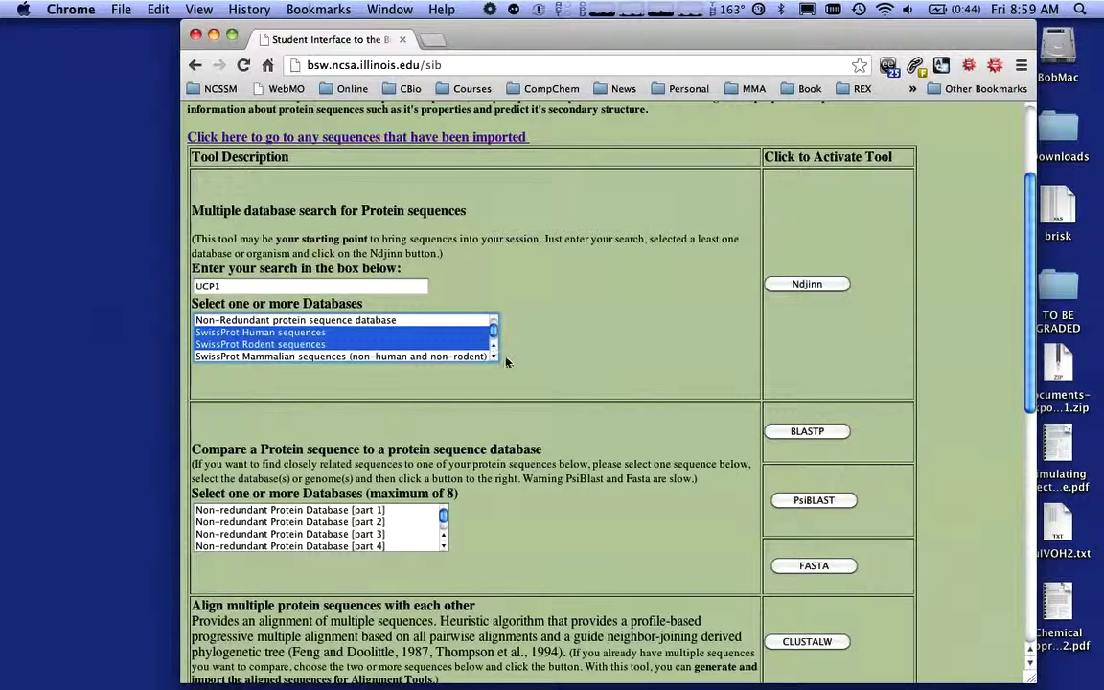
super+click(384, 357)
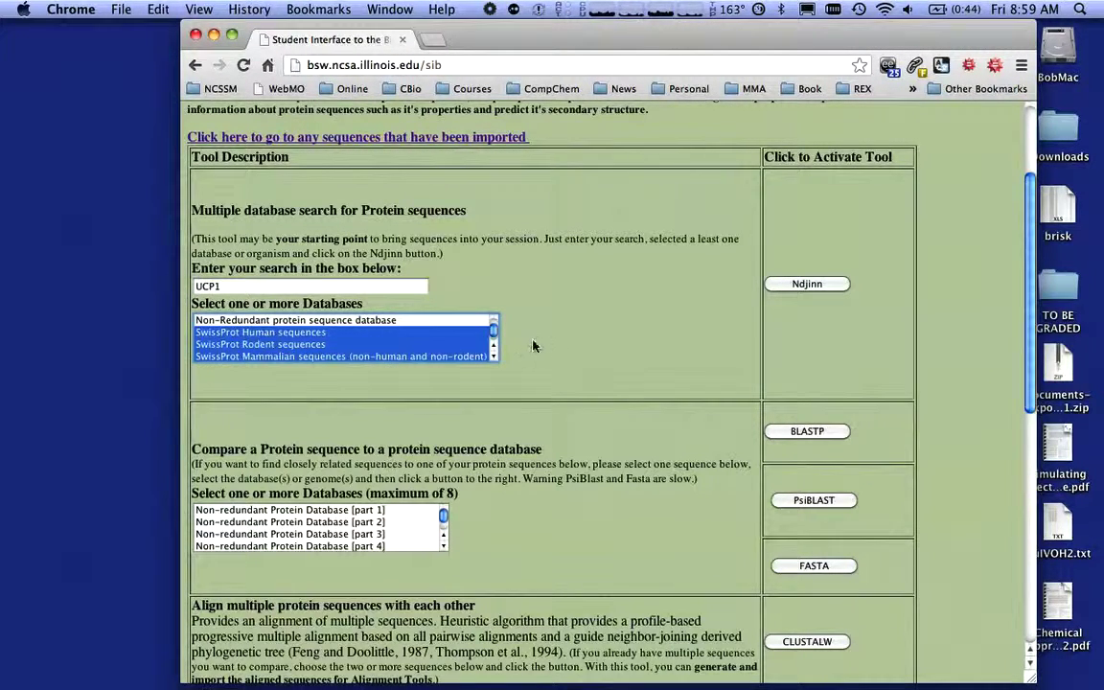
click(809, 285)
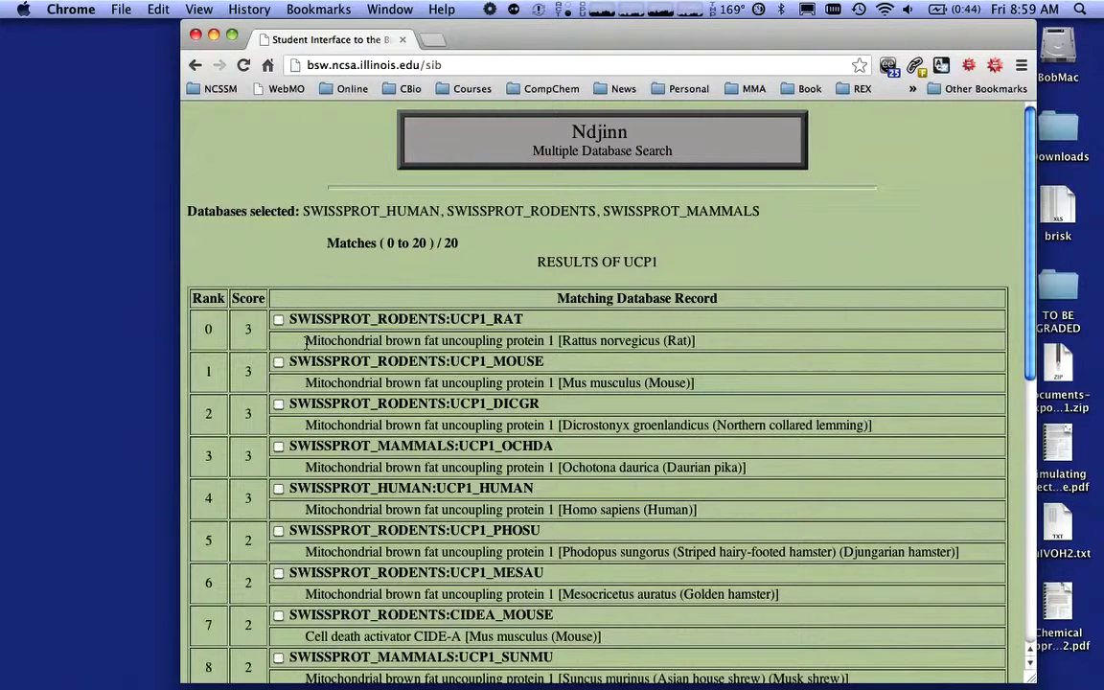
- Mark the UCP1_RAT, UCP1_MOUSE and UCP1_HUMAN records in the search results
drag(305, 342, 543, 351)
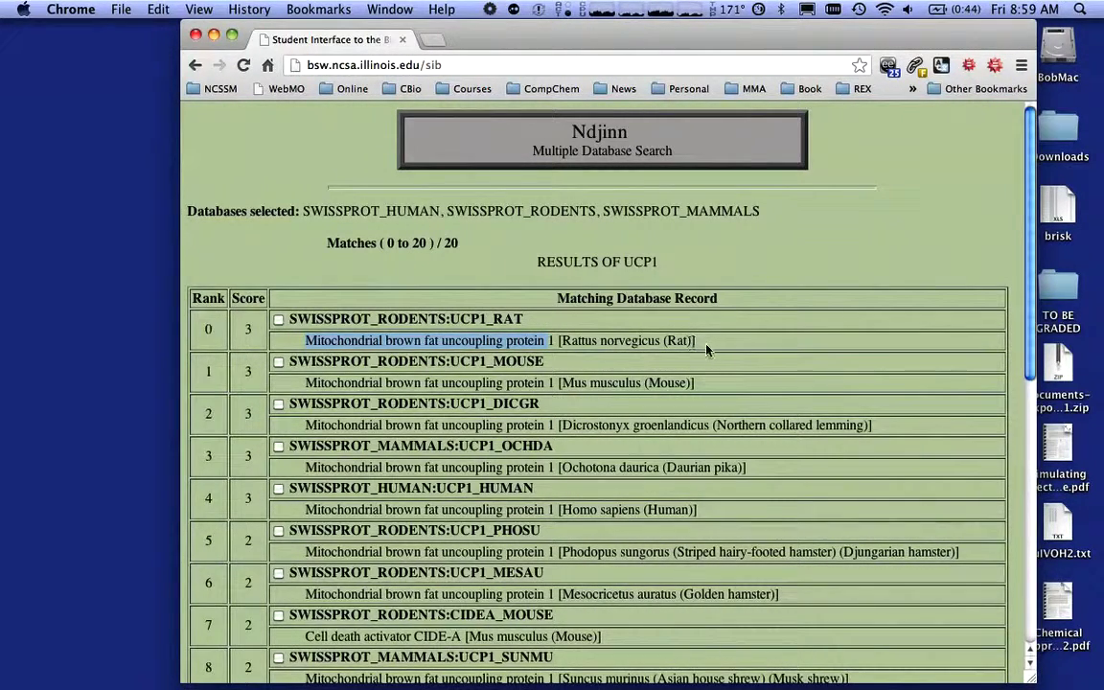
click(278, 322)
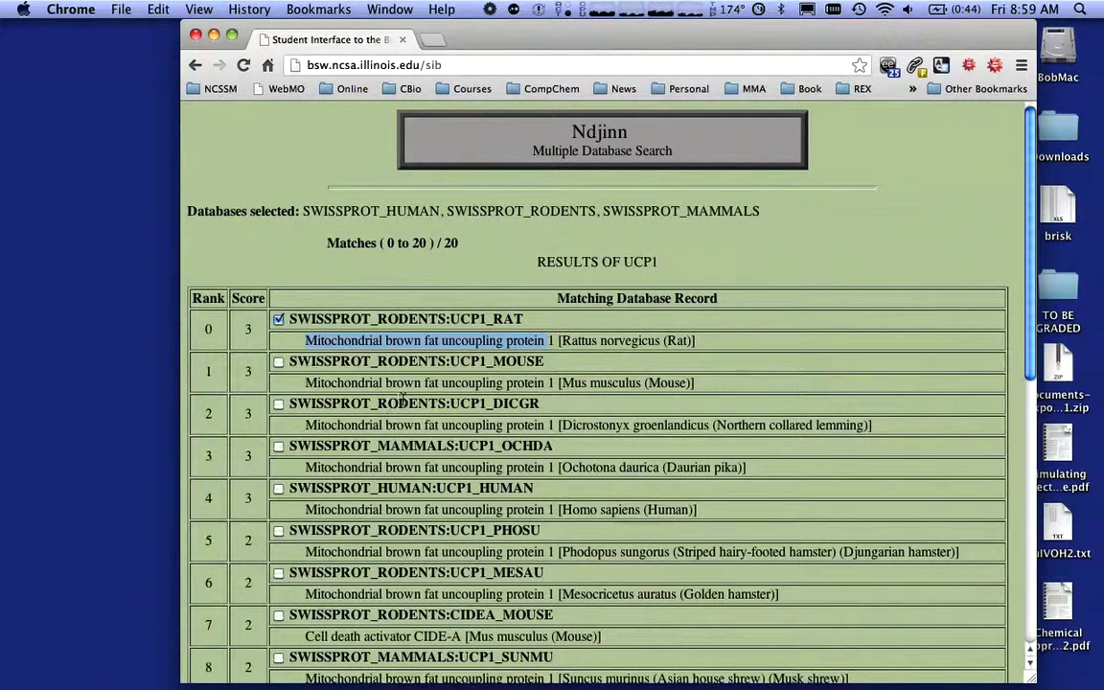
click(279, 362)
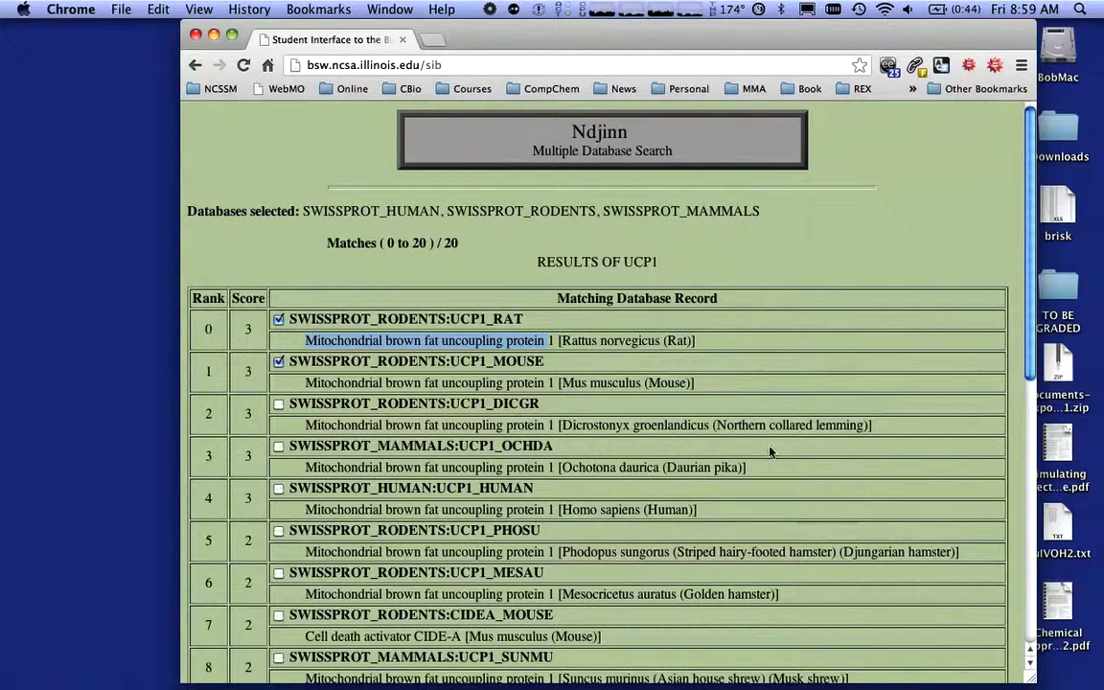
click(278, 488)
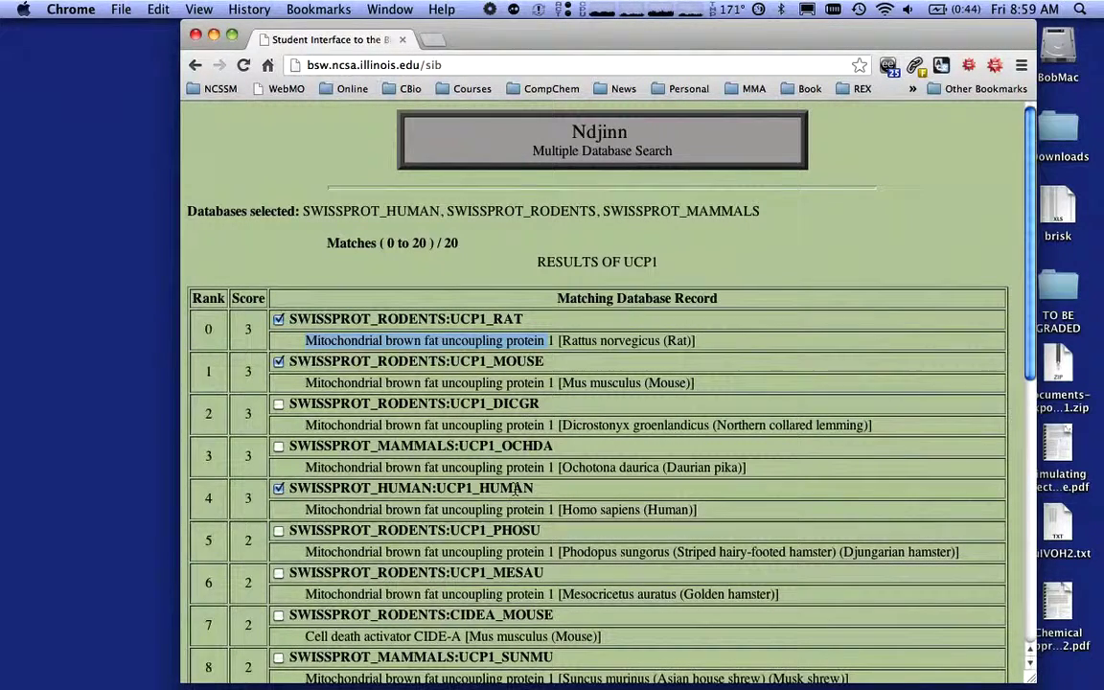
- Examine the protein codes in the record names, comparing UCP1_HUMAN with the lower-ranked CIDEA_MOUSE record
click(444, 489)
drag(438, 489, 474, 489)
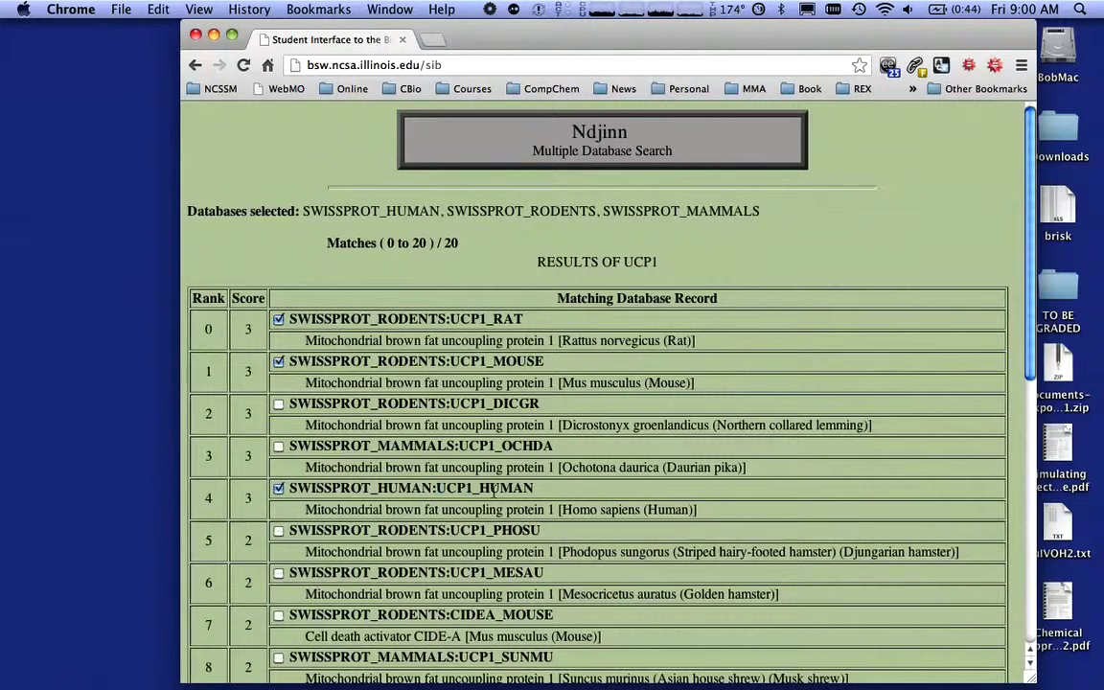
drag(436, 488, 474, 489)
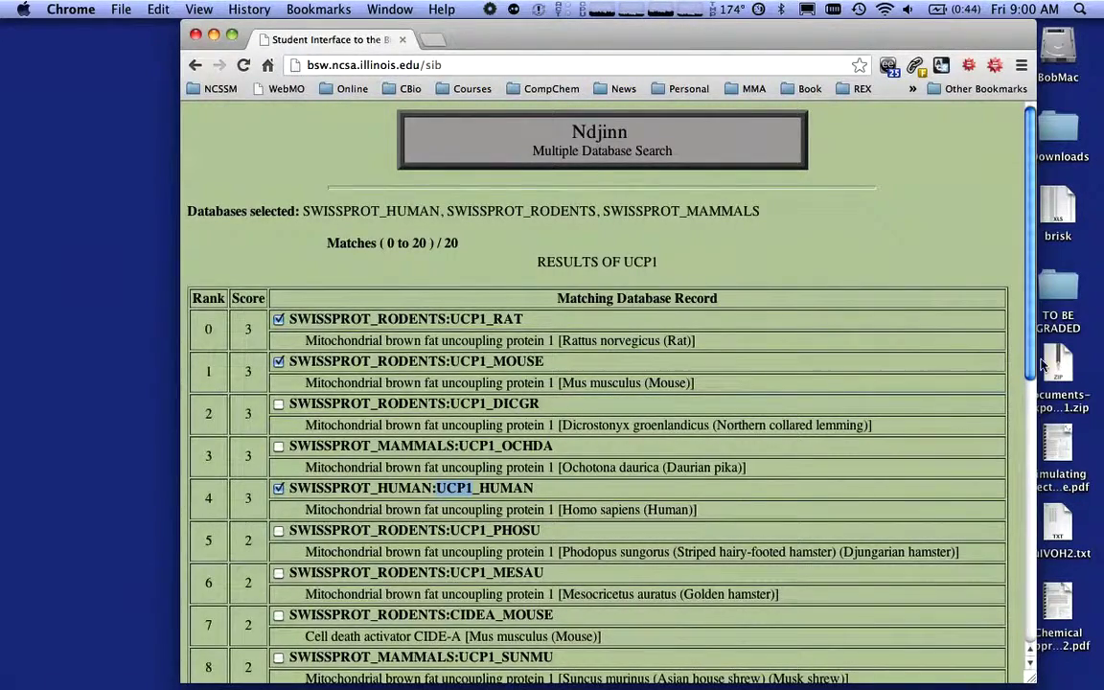
scroll(1016, 373, down, 3)
scroll(1021, 365, down, 1)
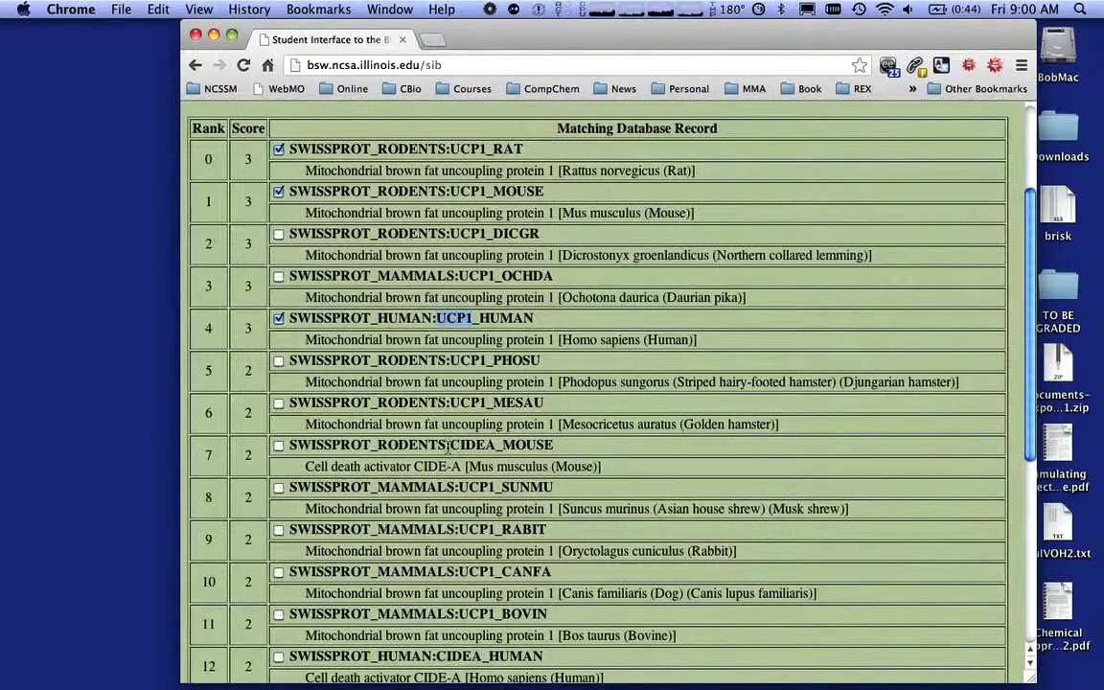
drag(451, 447, 497, 447)
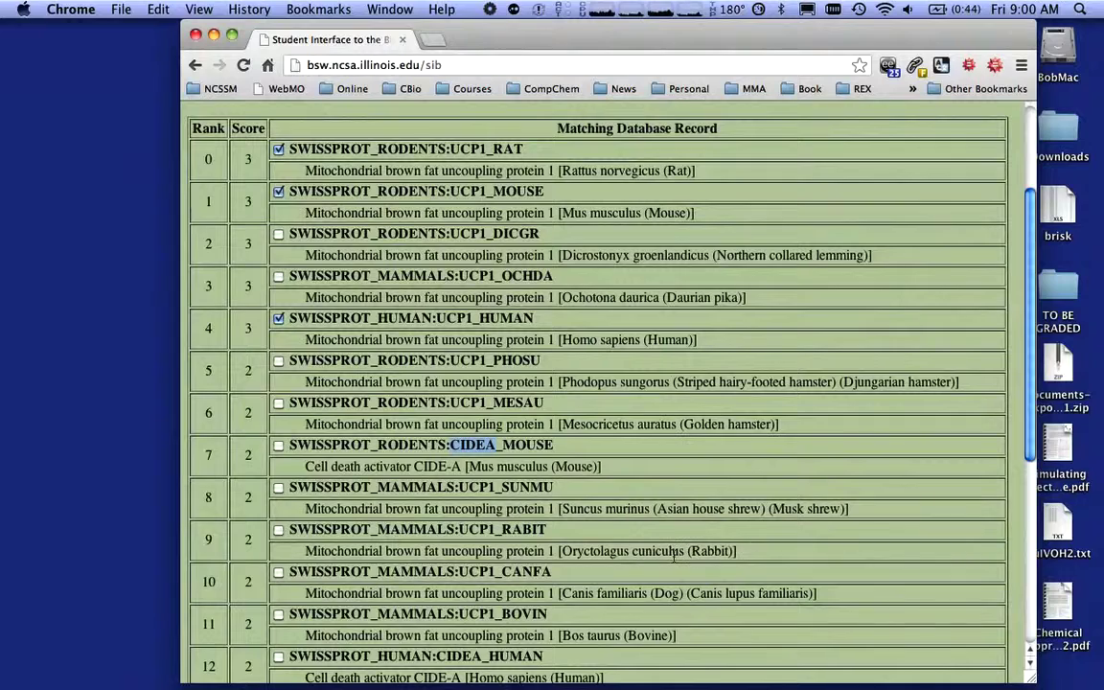
- Mark the UCP1_RABIT, UCP1_CANFA and UCP1_BOVIN records as well, and import all marked sequences into the session
click(279, 531)
click(278, 574)
click(278, 615)
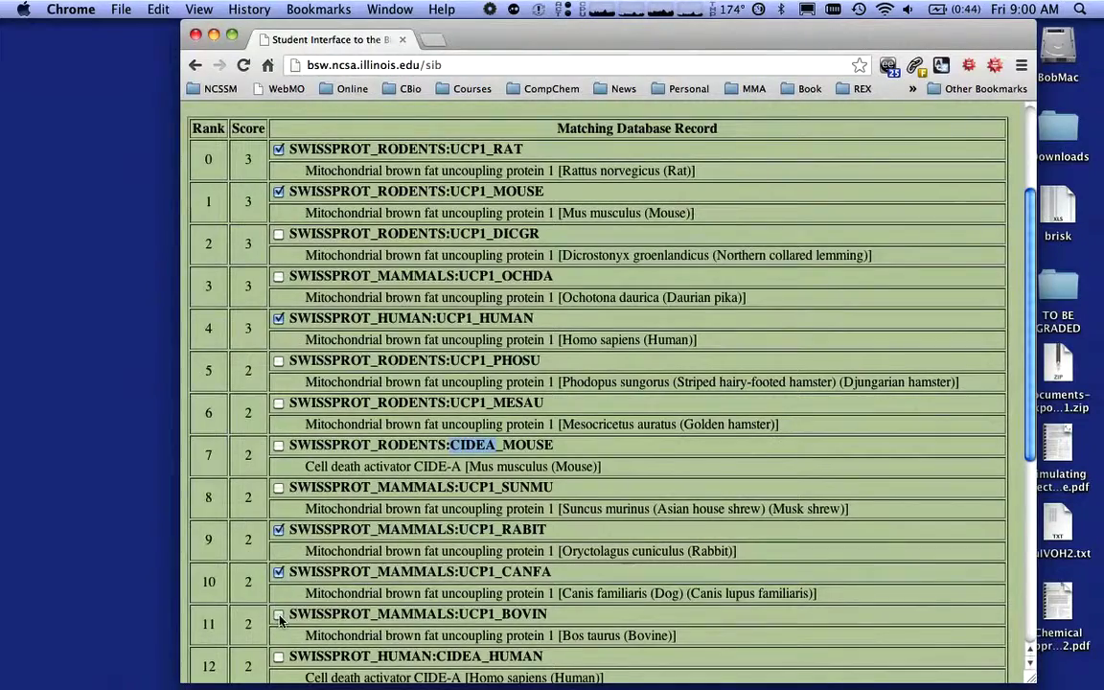
scroll(926, 365, down, 5)
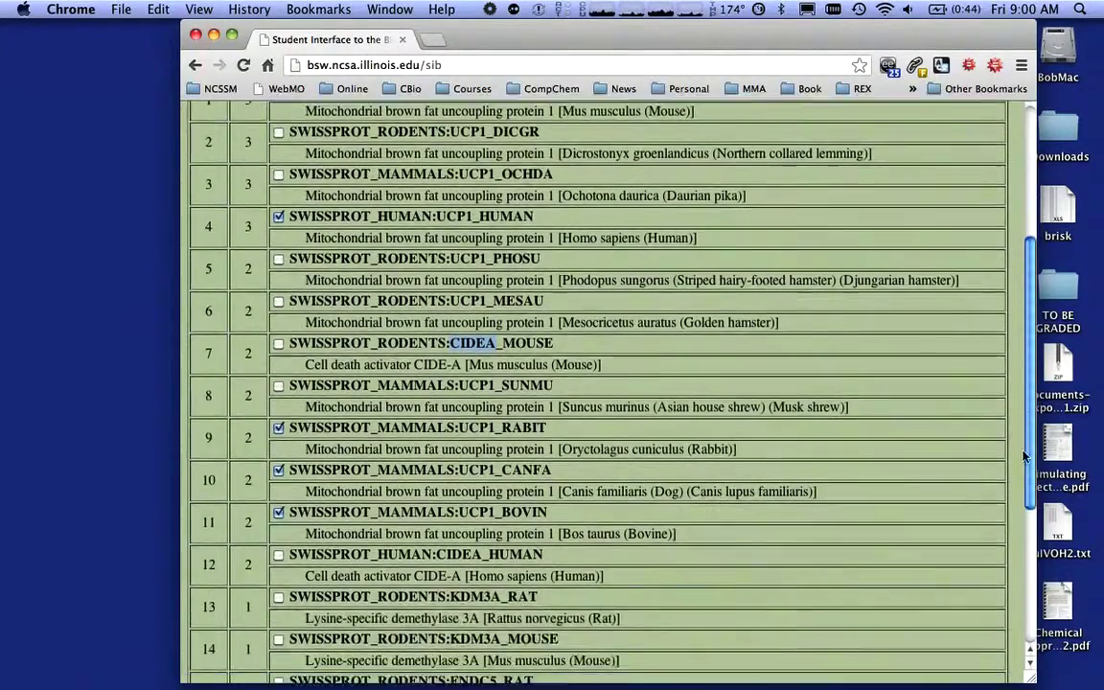
scroll(1015, 515, down, 4)
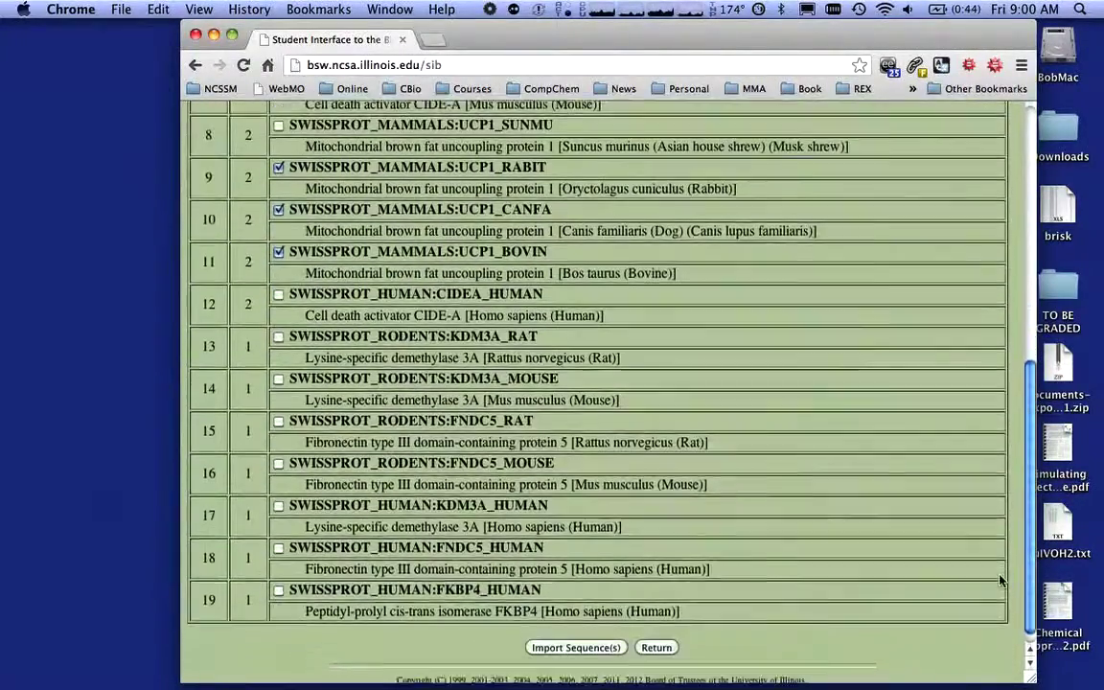
scroll(998, 582, up, 8)
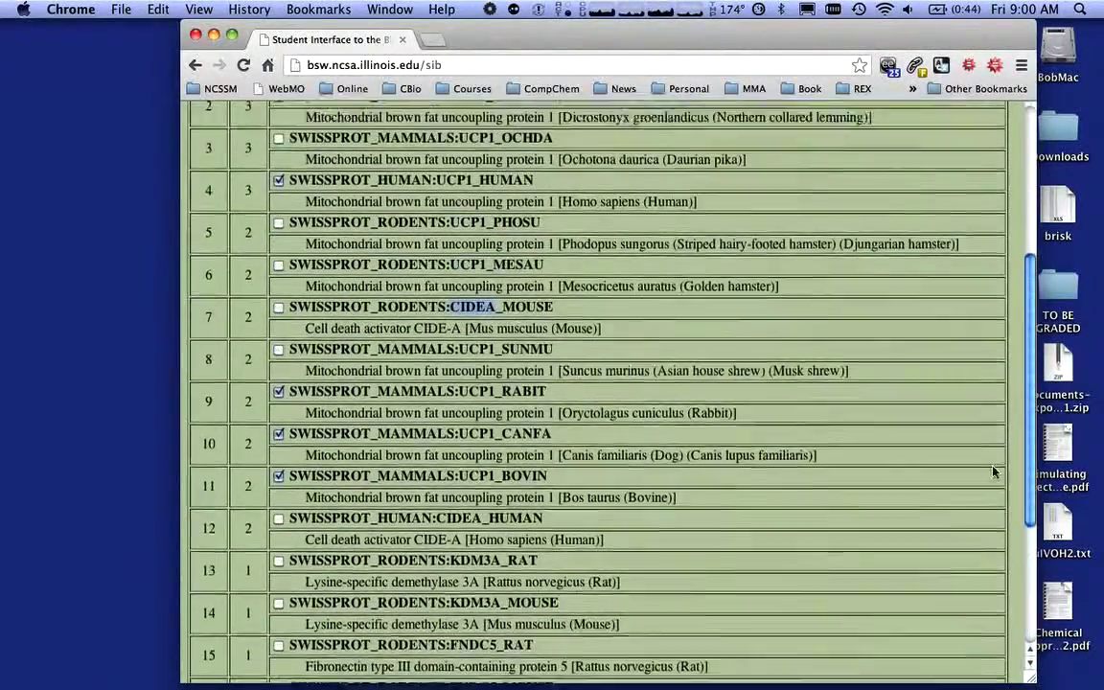
scroll(989, 425, up, 3)
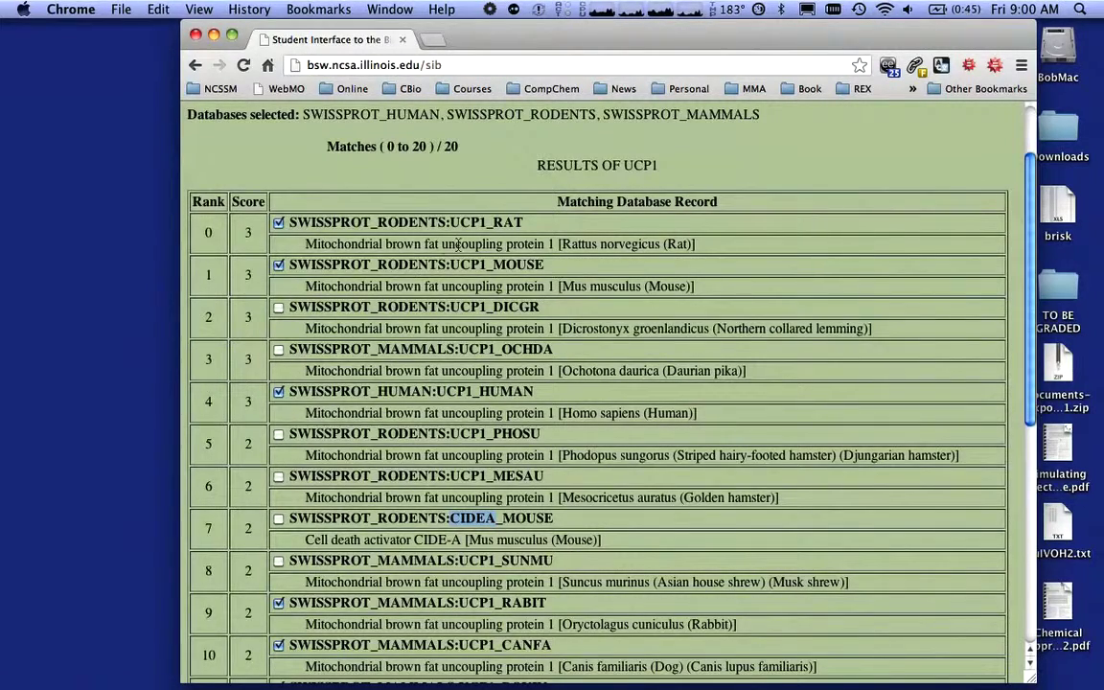
drag(1026, 298, 1014, 383)
scroll(958, 431, down, 5)
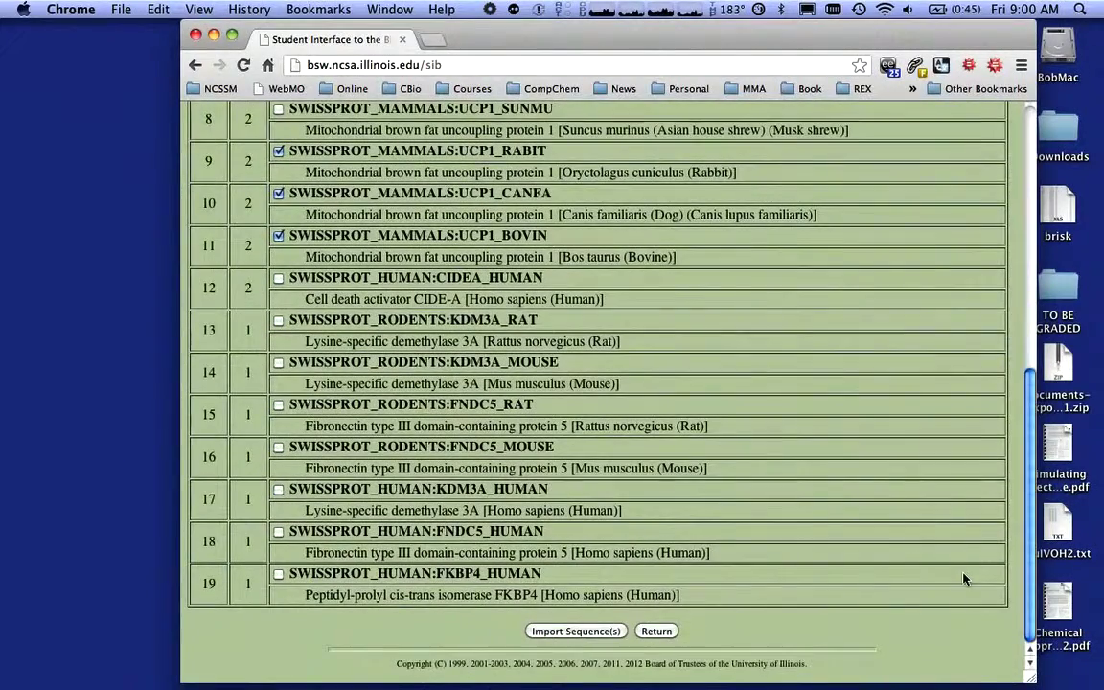
click(576, 630)
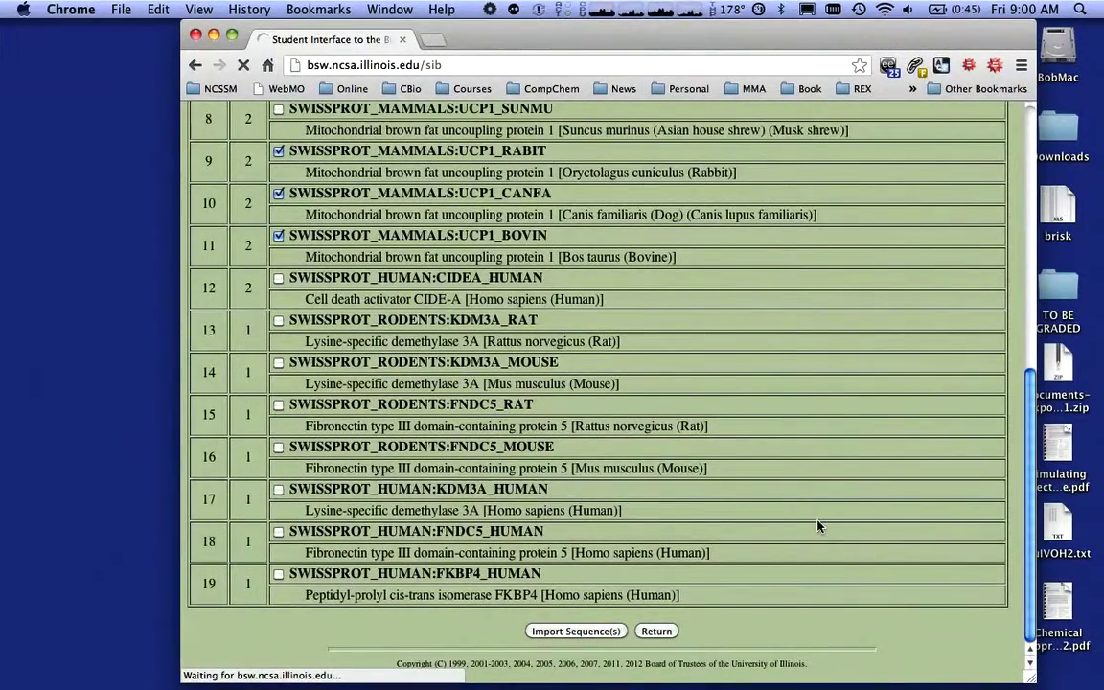
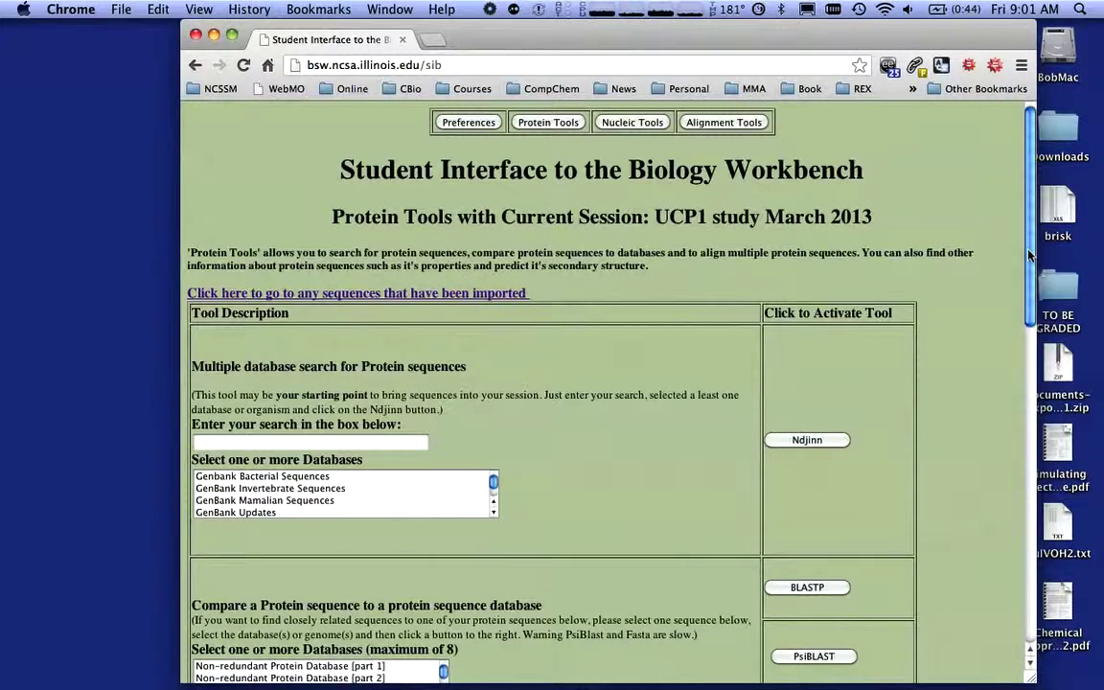
- View the imported UCP1_HUMAN protein sequence, examine its length and amino acid letters, and return to the protein tools
scroll(924, 223, down, 15)
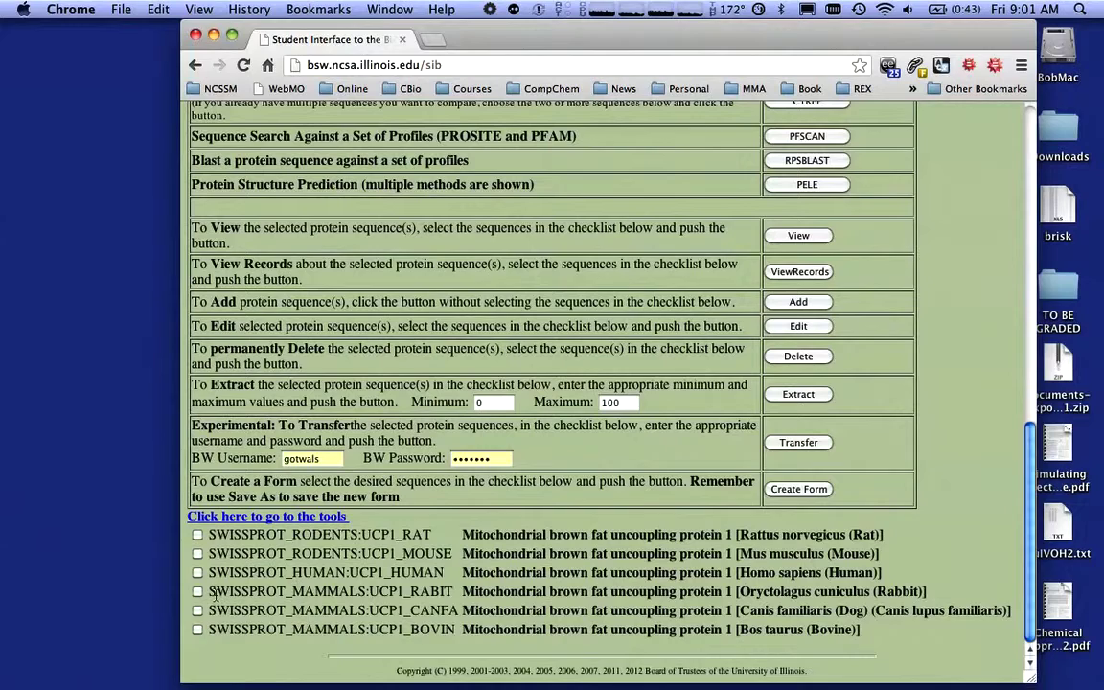
click(197, 572)
click(798, 237)
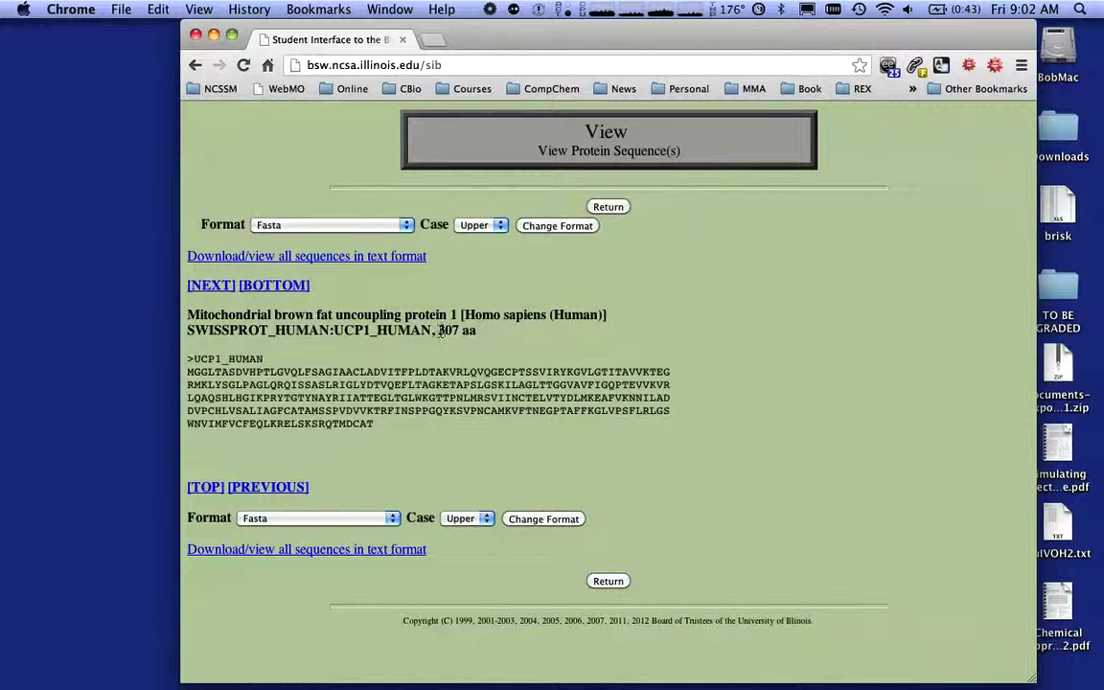
drag(438, 329, 476, 331)
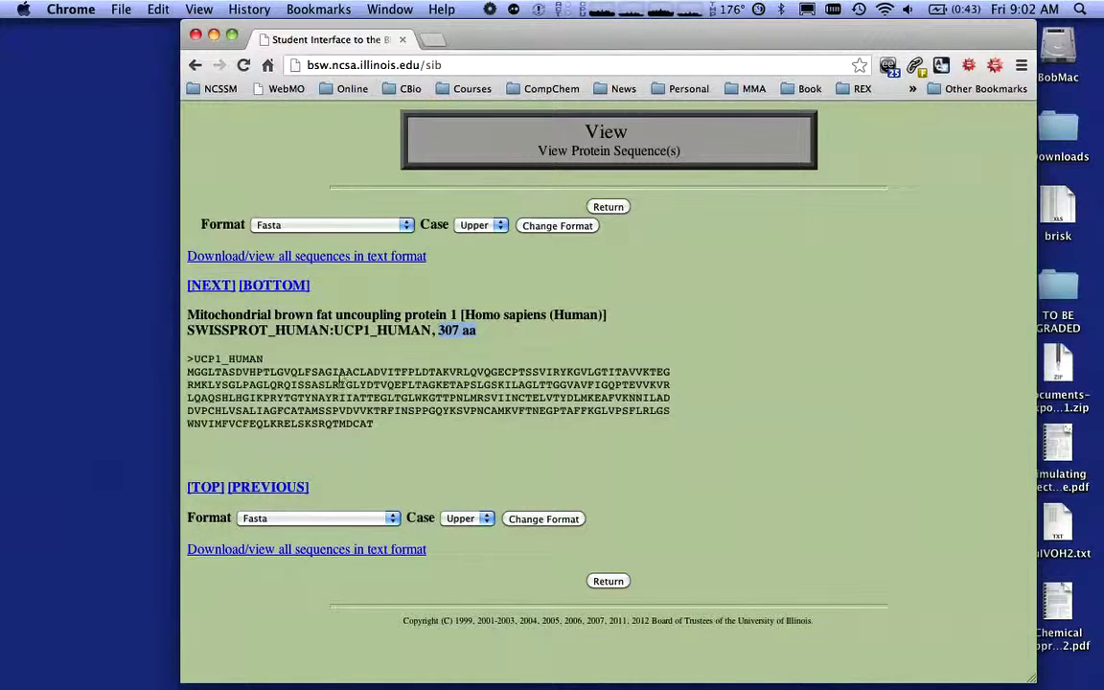
drag(182, 370, 382, 423)
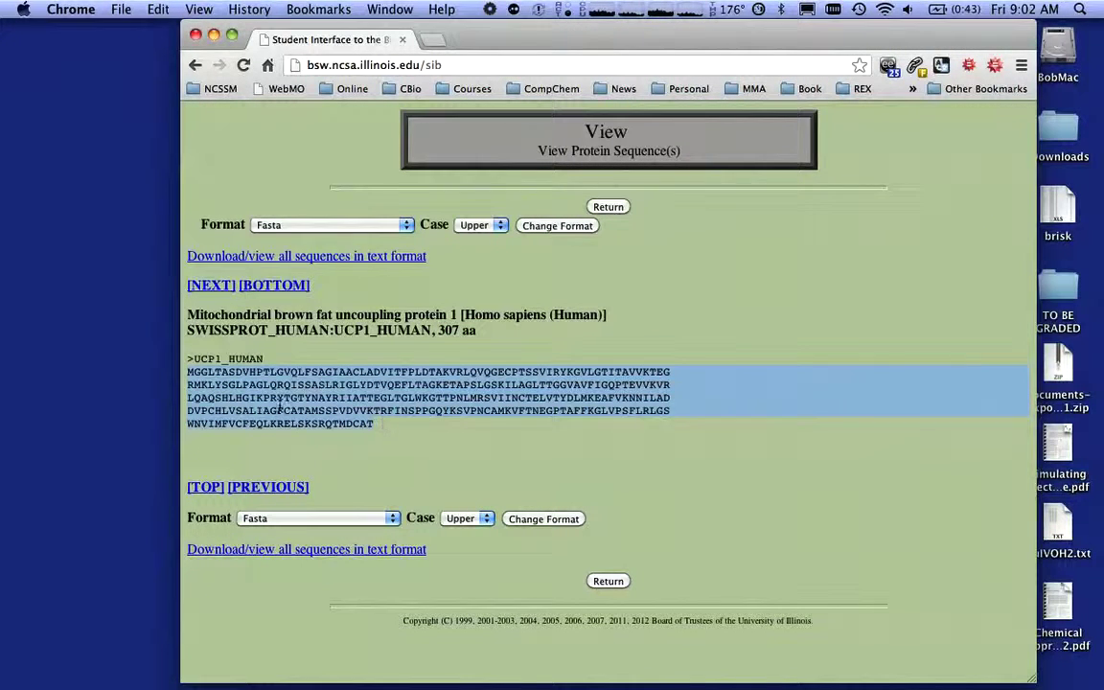
click(188, 374)
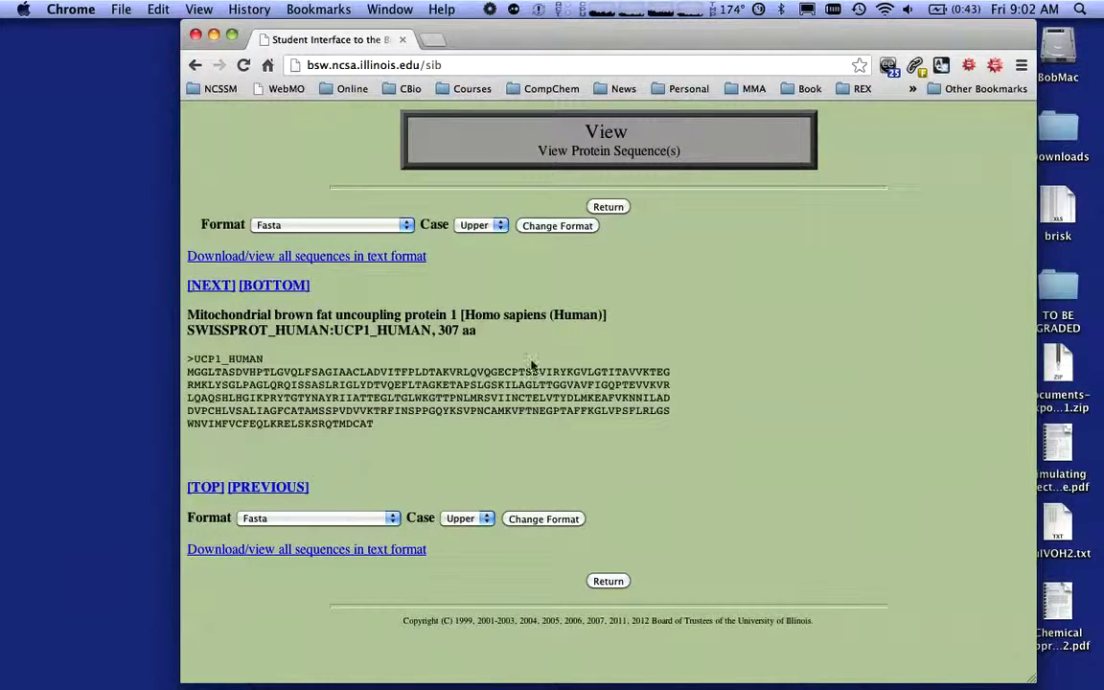
click(623, 582)
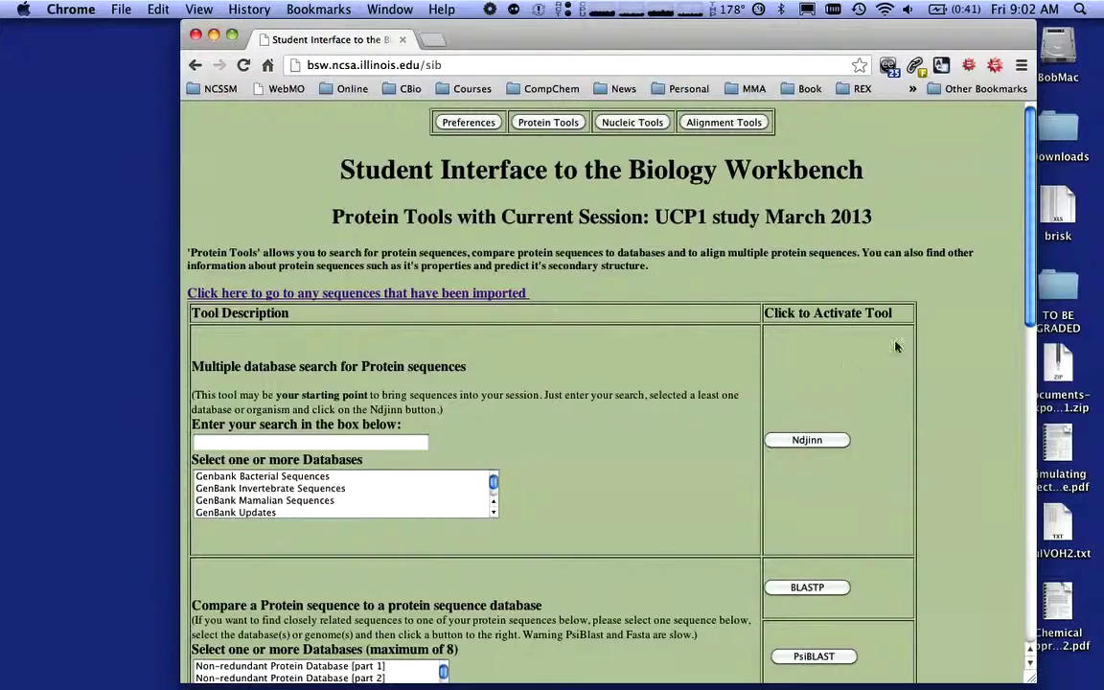
- Select the imported UCP1_HUMAN and UCP1_MOUSE sequences and align them with CLUSTALW
drag(1024, 280, 993, 620)
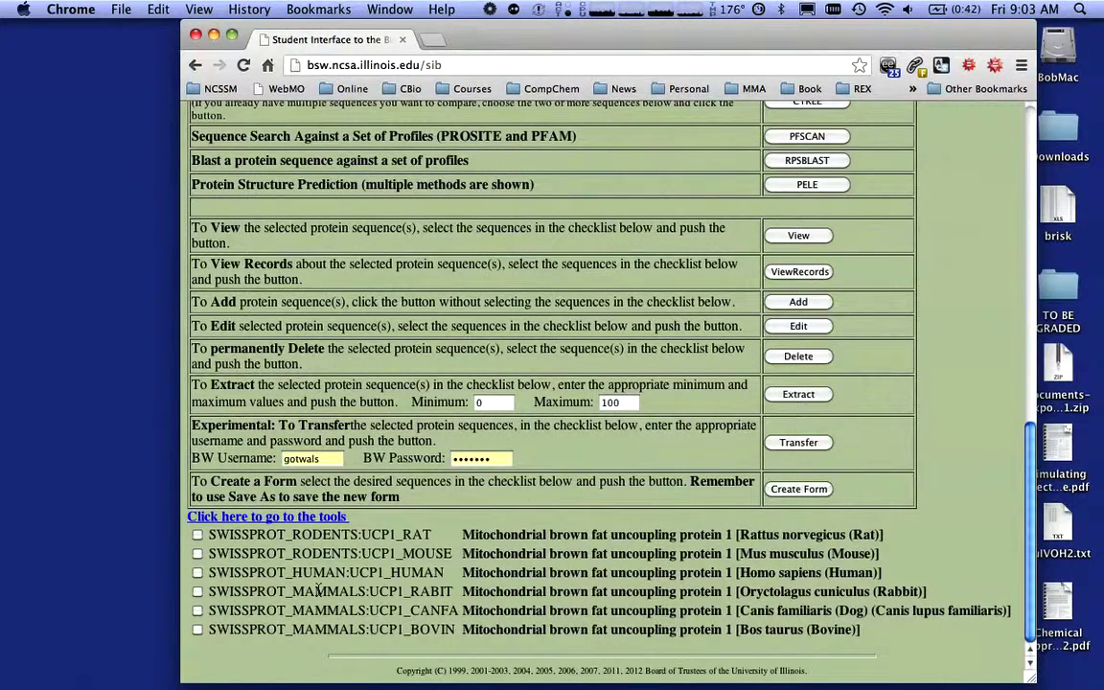
click(198, 573)
click(199, 554)
drag(1029, 512, 1034, 458)
scroll(829, 307, up, 5)
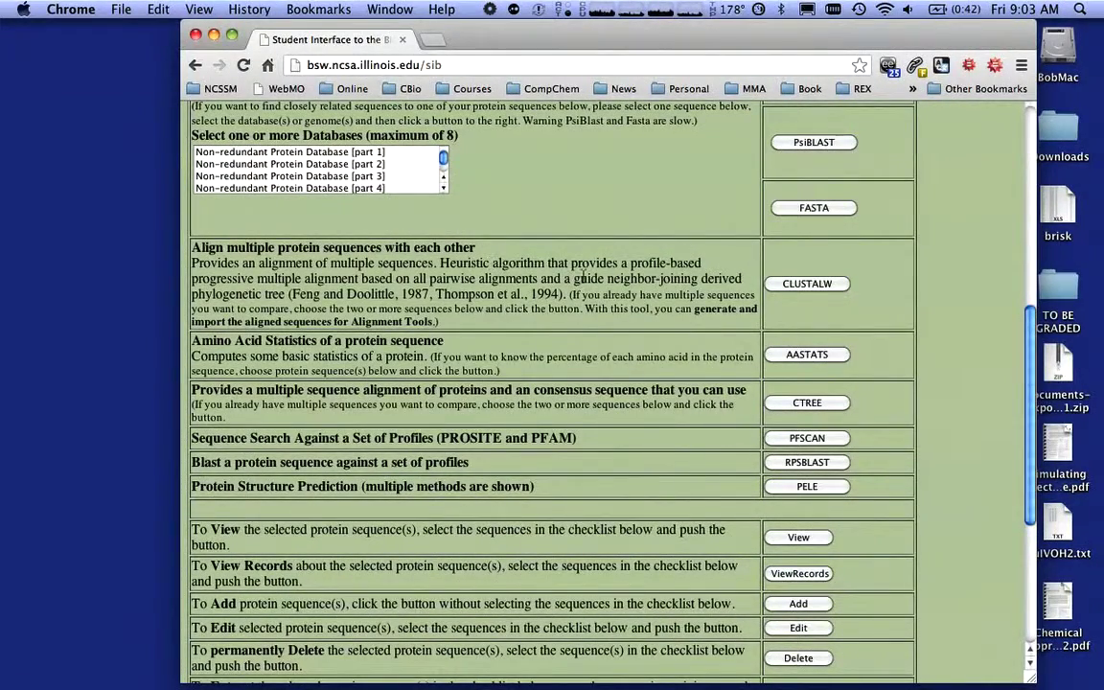
click(816, 286)
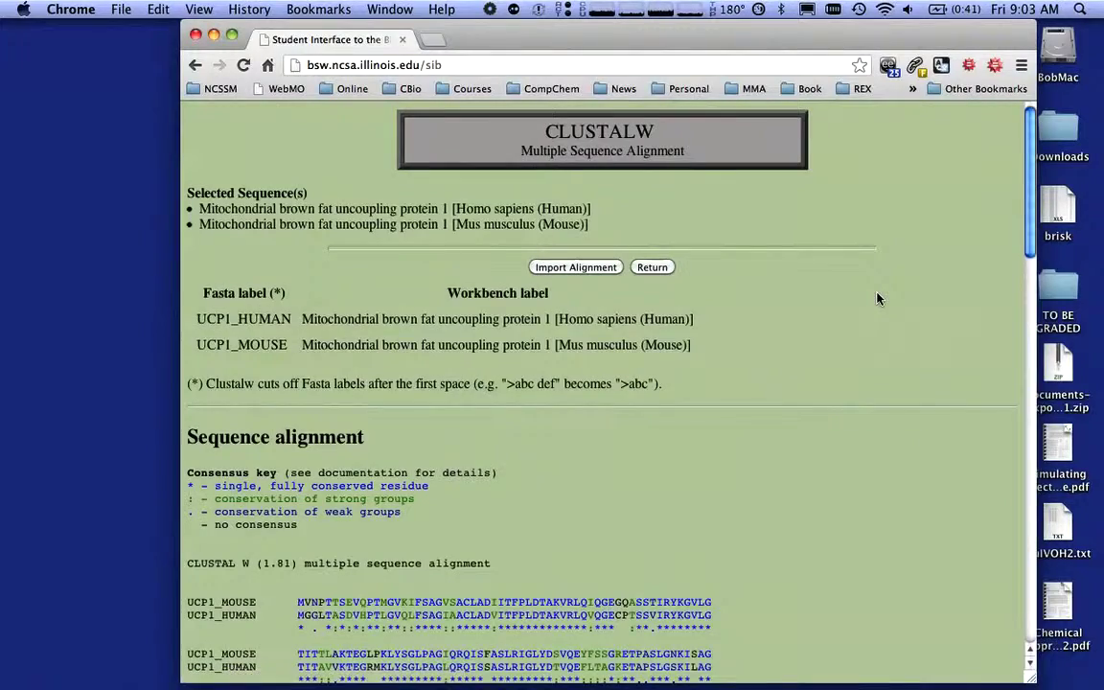
- Examine the mouse and human alignment against the consensus key and look at the dendrogram section, then return without importing the alignment
drag(1028, 234, 985, 251)
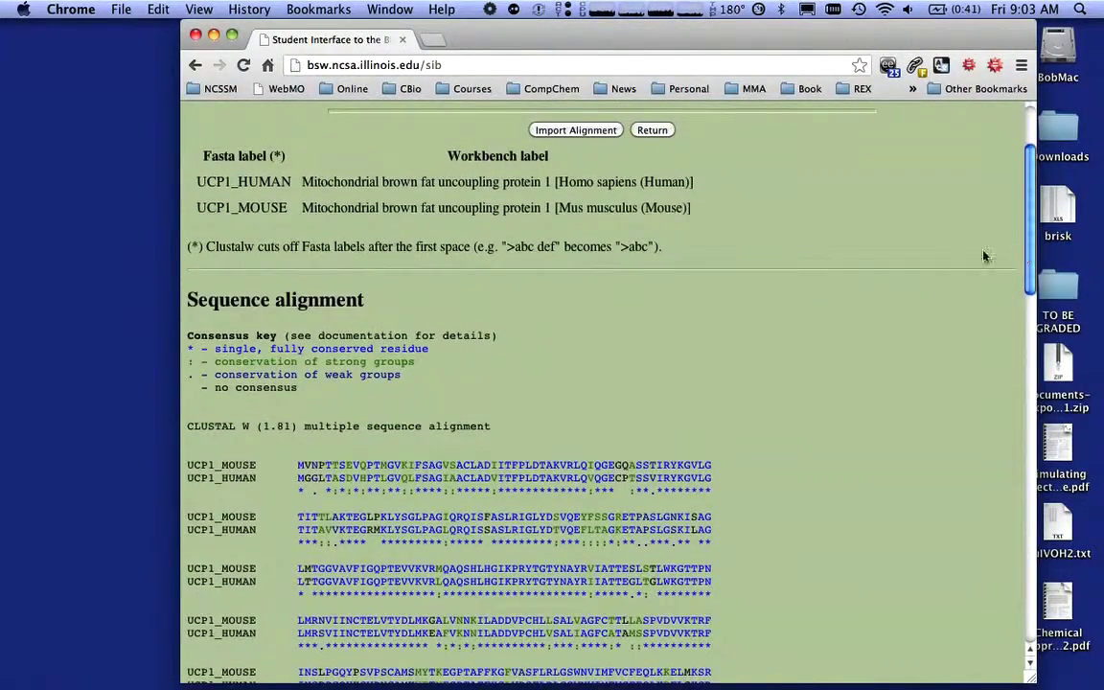
drag(1027, 266, 1028, 302)
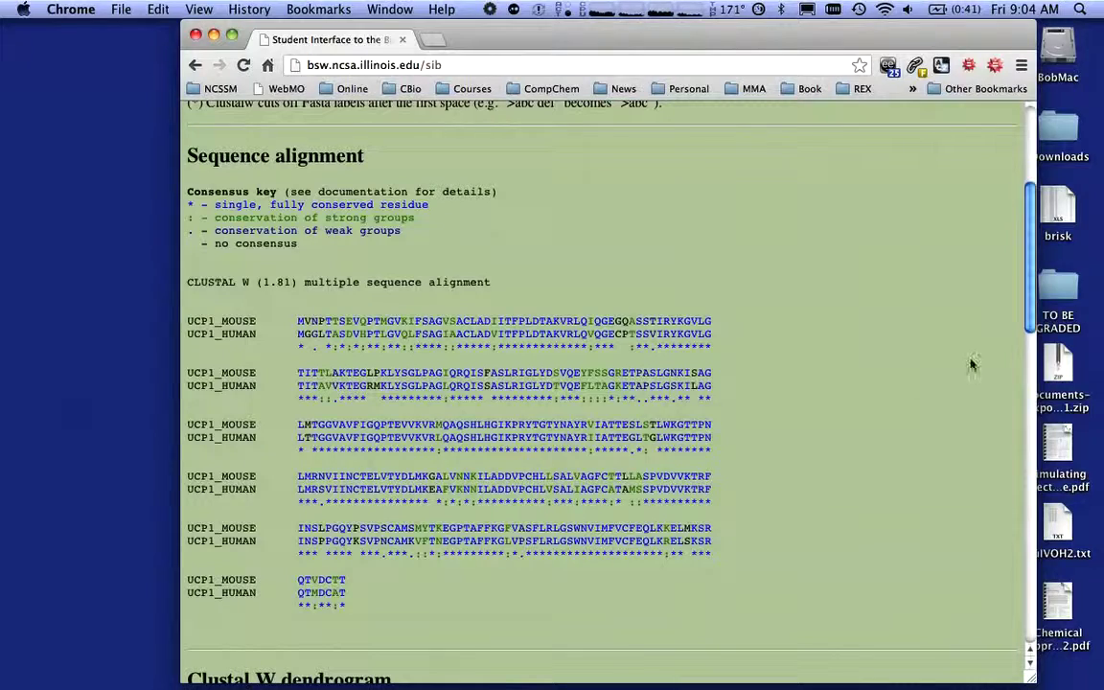
scroll(1006, 330, down, 3)
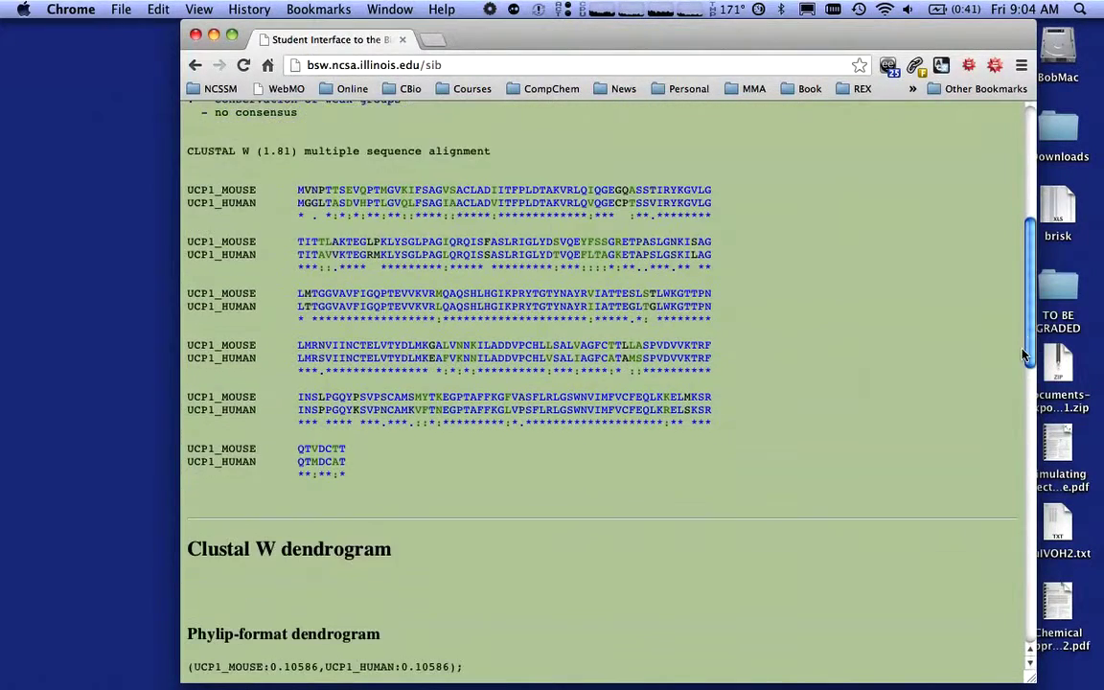
scroll(1022, 354, down, 1)
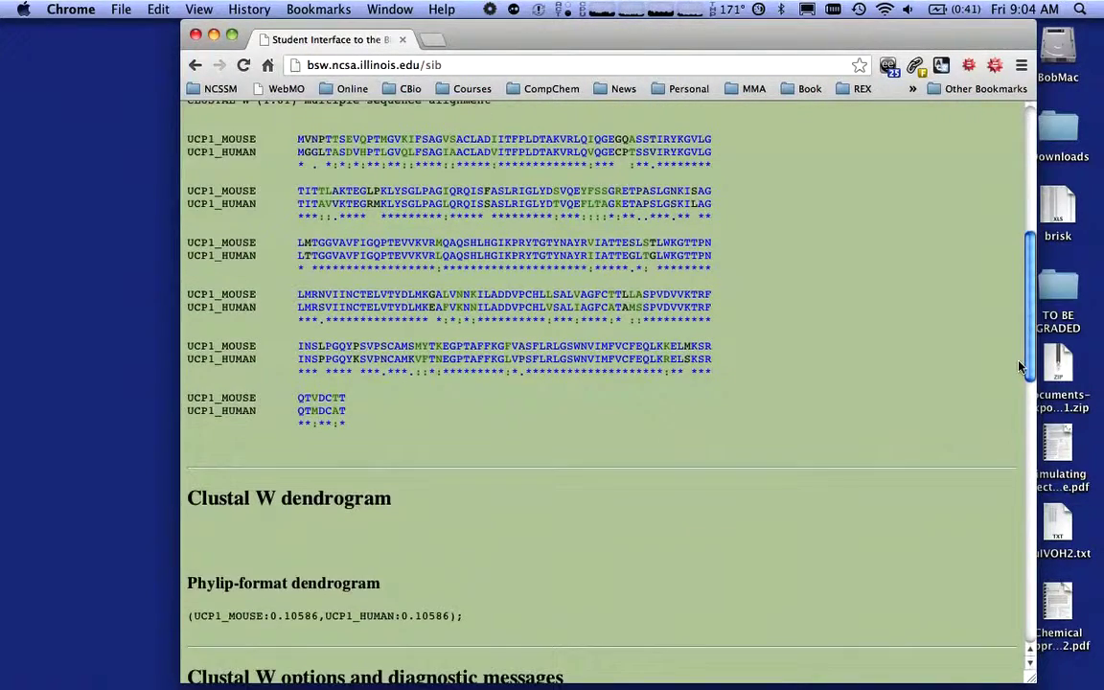
scroll(1018, 360, up, 3)
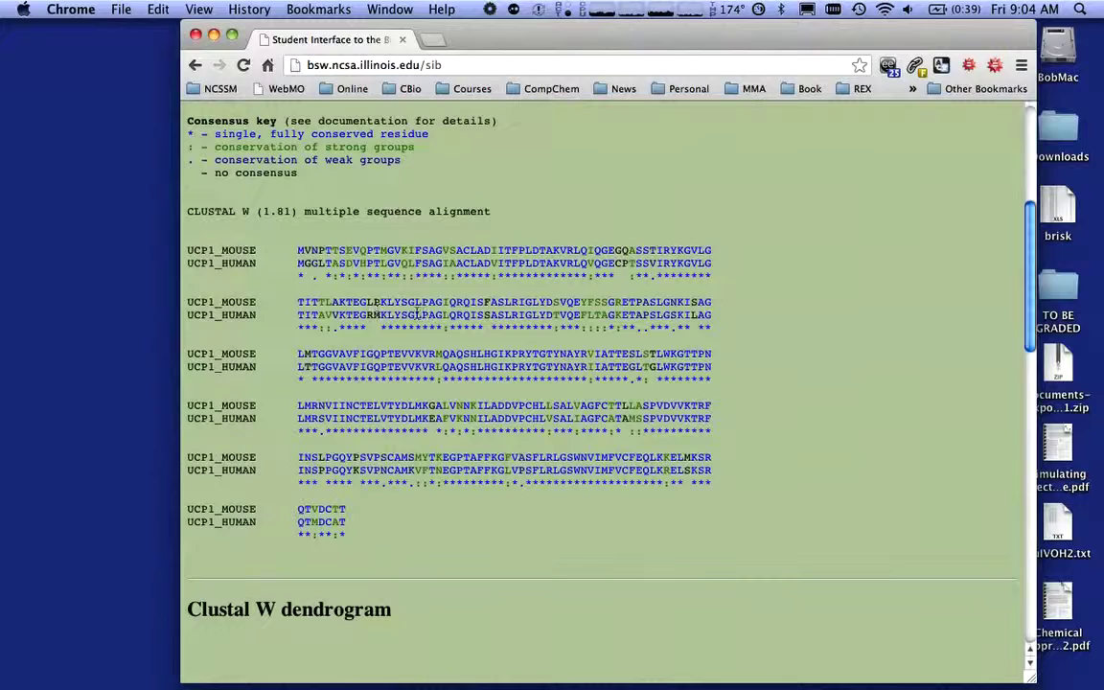
scroll(932, 302, up, 5)
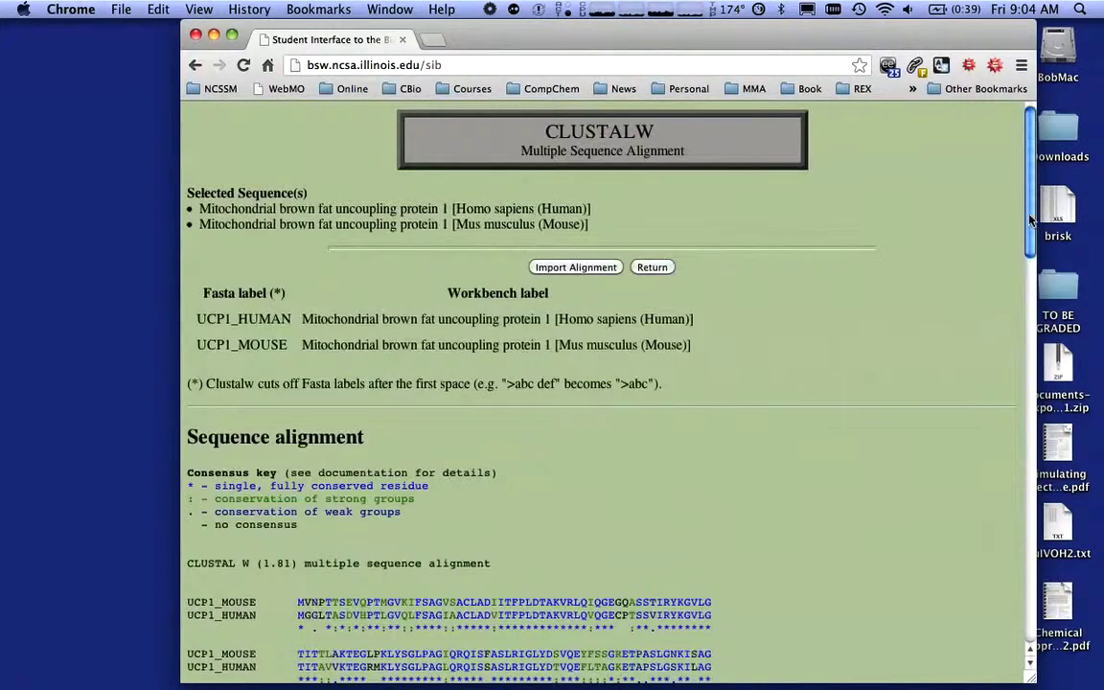
click(653, 267)
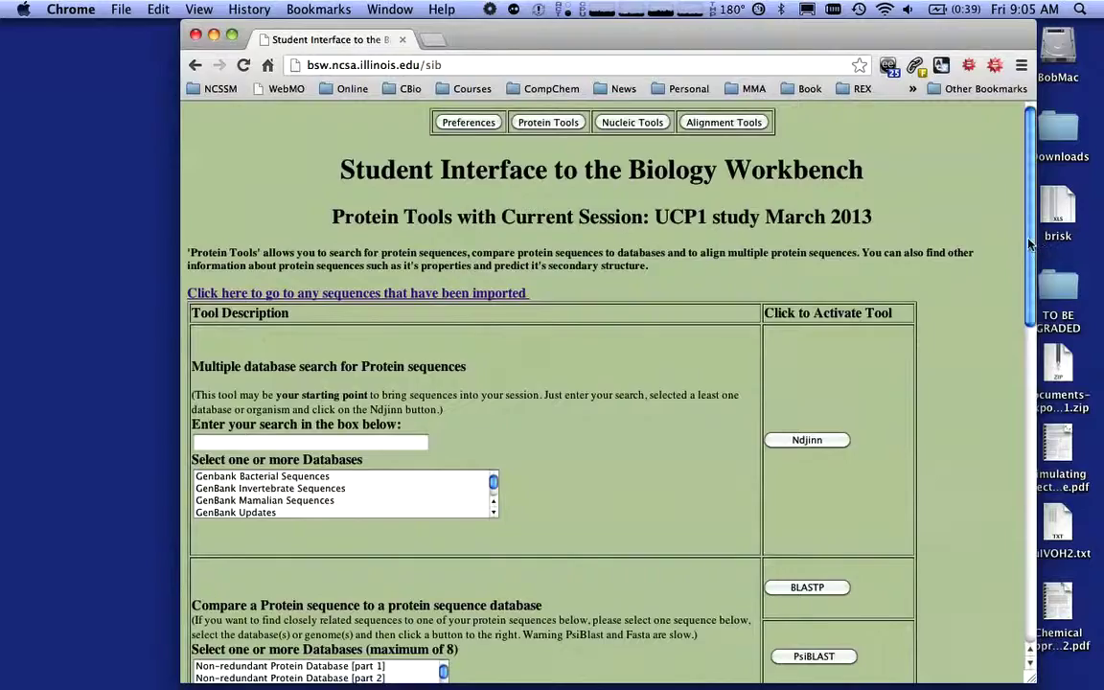
- Select all six imported UCP1 sequences (rat, mouse, human, rabbit, dog and bovine) and run a CLUSTALW alignment on them
scroll(603, 432, down, 10)
drag(197, 572, 201, 540)
click(198, 553)
click(197, 592)
click(198, 611)
click(197, 630)
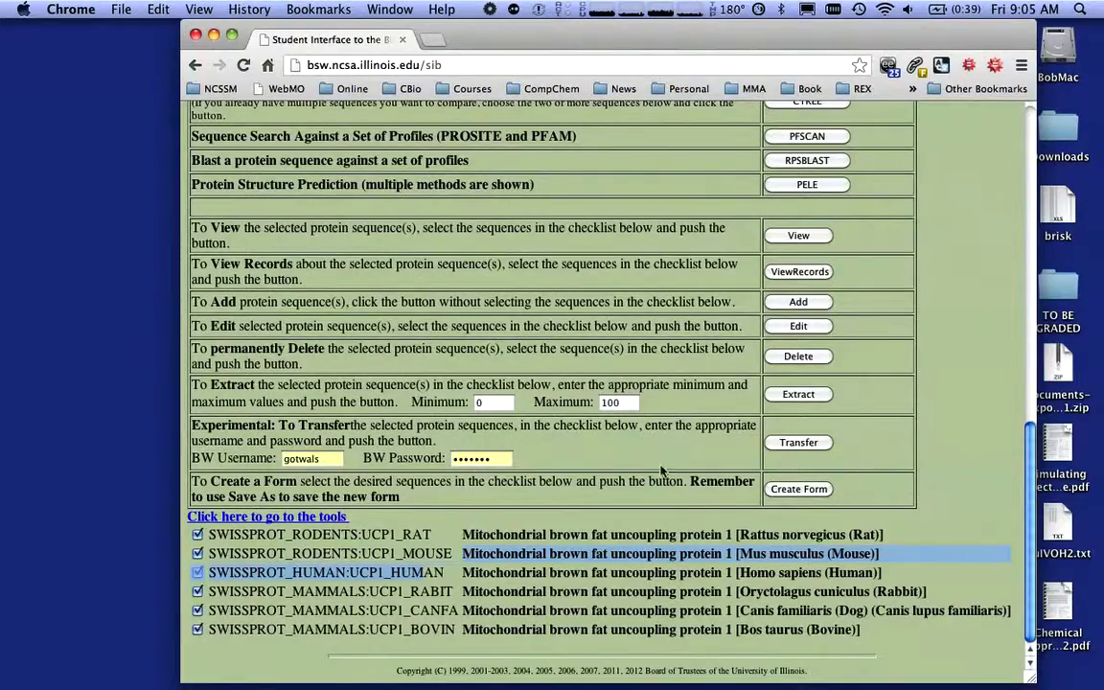
drag(1032, 450, 1031, 365)
click(807, 210)
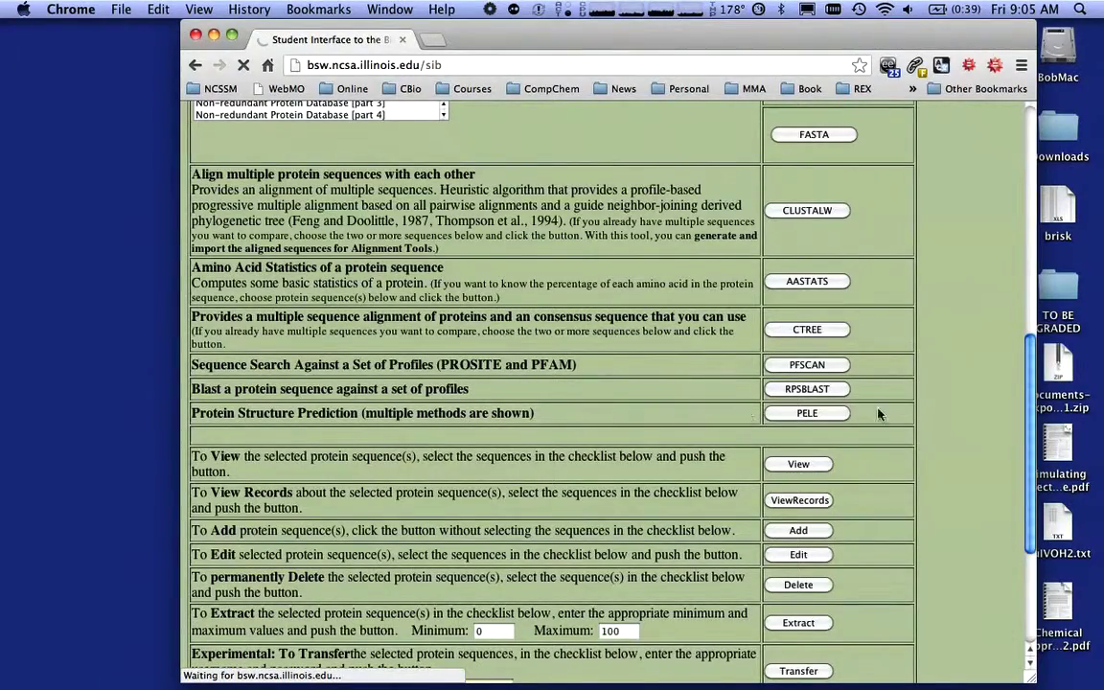
drag(1031, 434, 1008, 509)
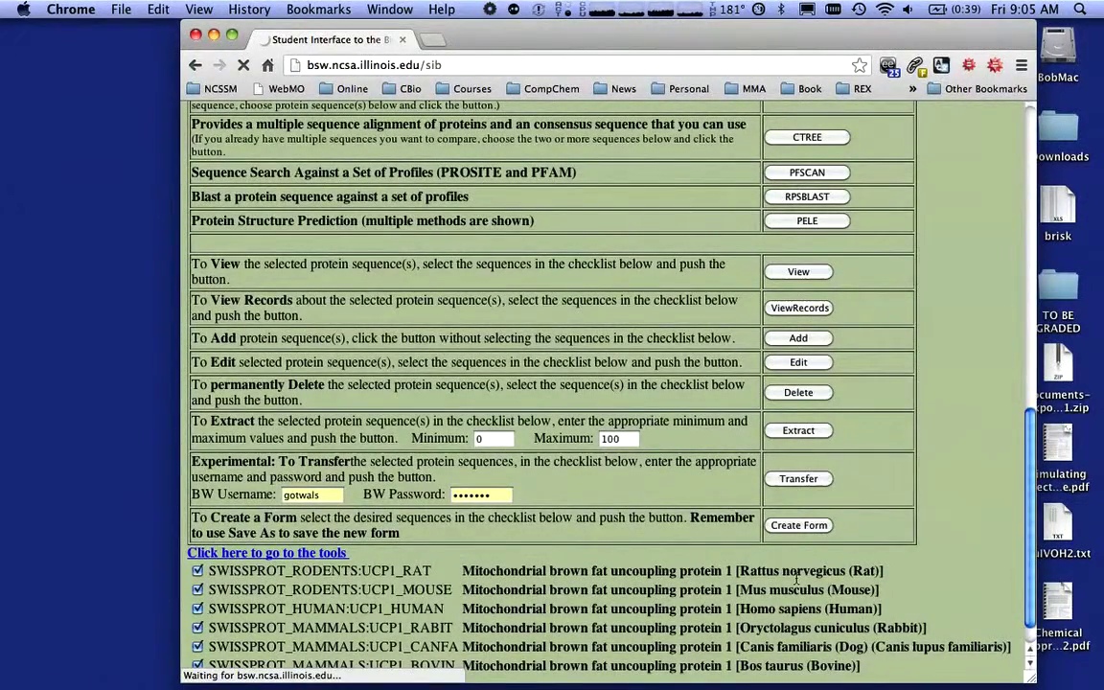
drag(1031, 554, 1034, 460)
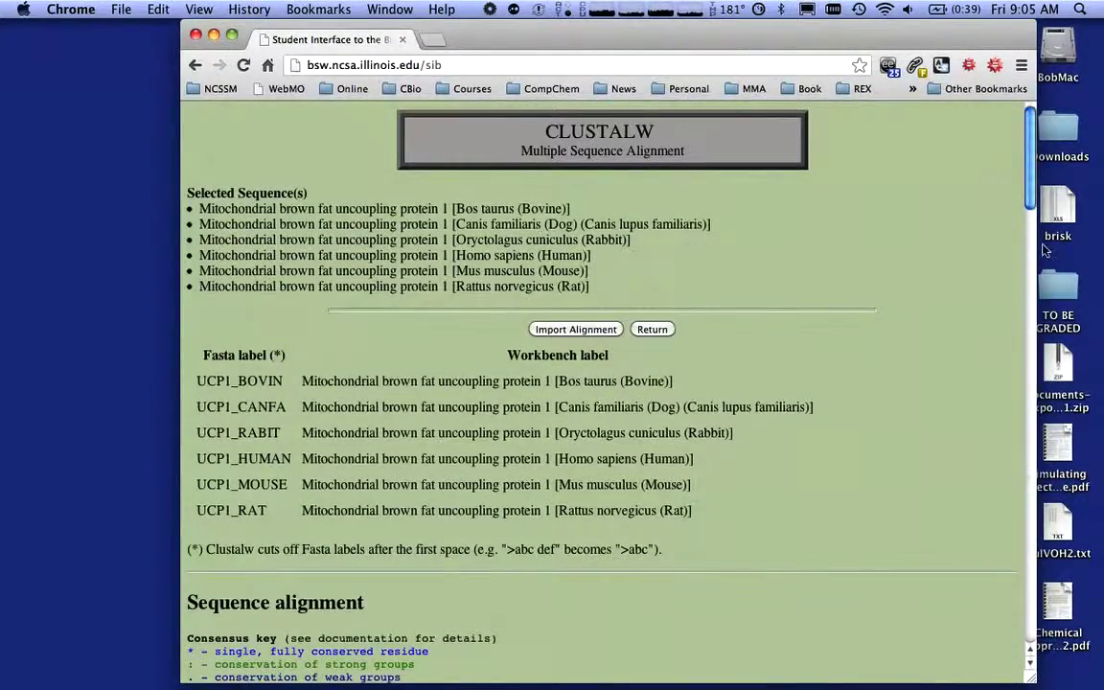
- Look over the six-species UCP1 alignment and import it into the session for the alignment tools
drag(1025, 188, 1013, 301)
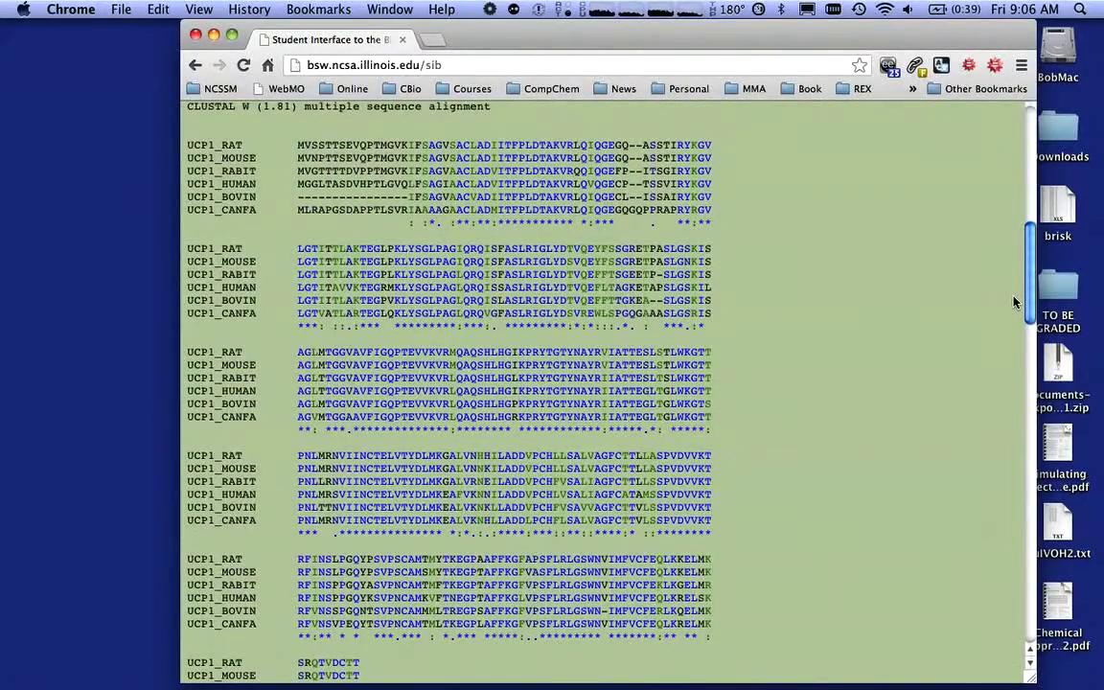
drag(1014, 303, 1004, 203)
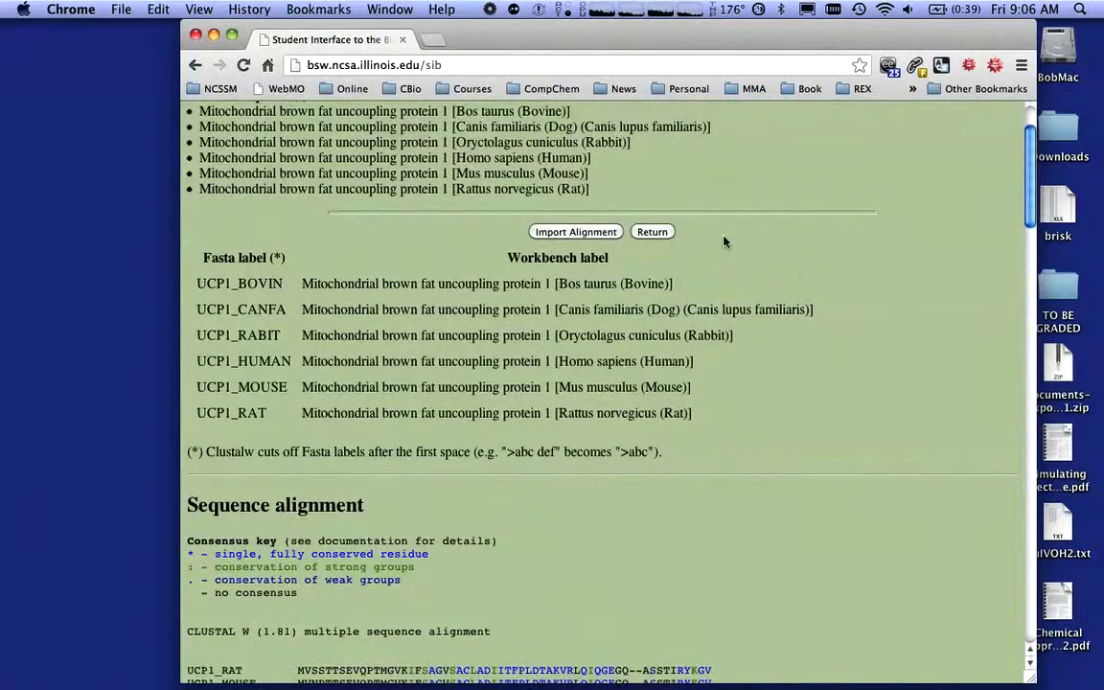
click(576, 232)
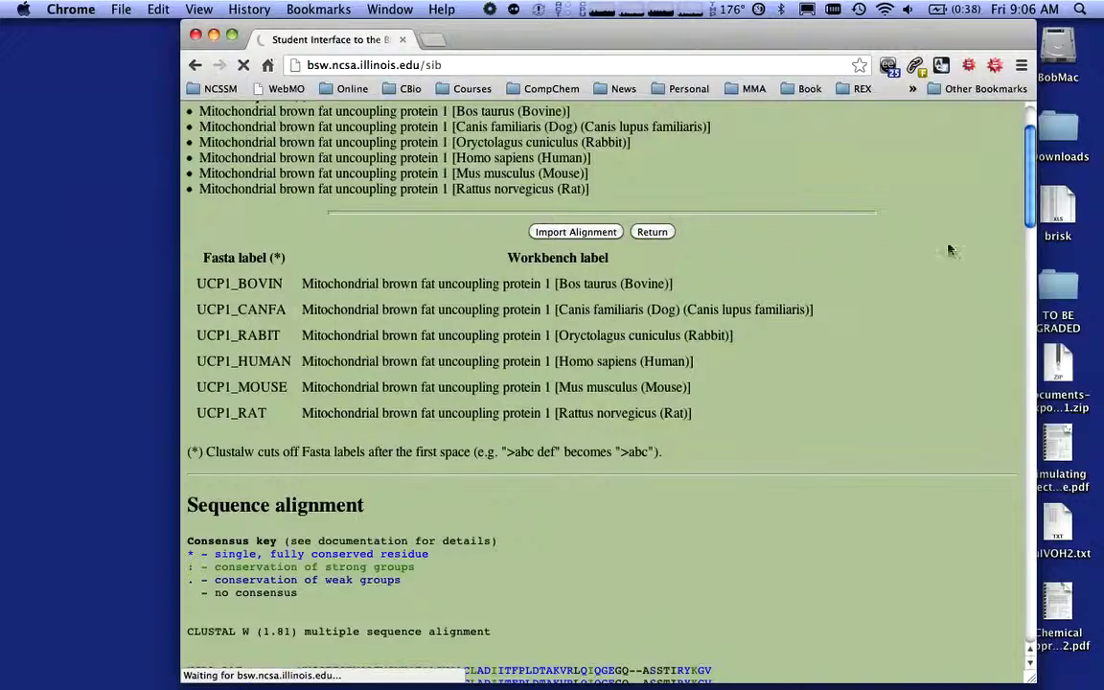
drag(1030, 226, 1024, 305)
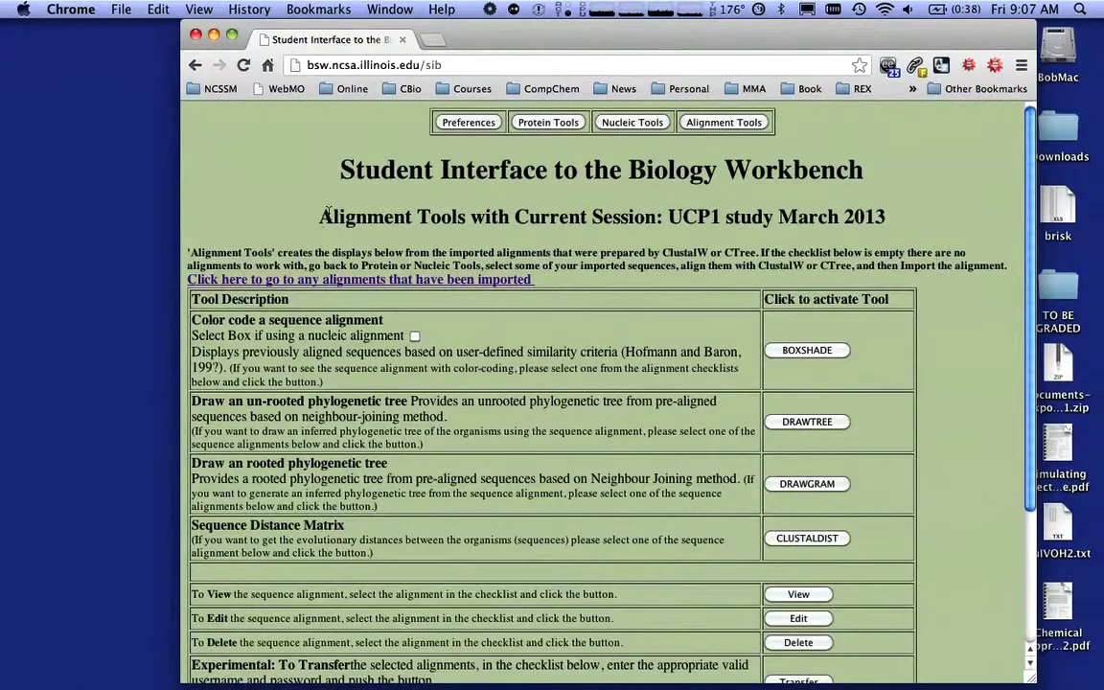
- Review the available alignment tools and the imported CLUSTALW protein alignment listed beneath them
drag(293, 204, 465, 220)
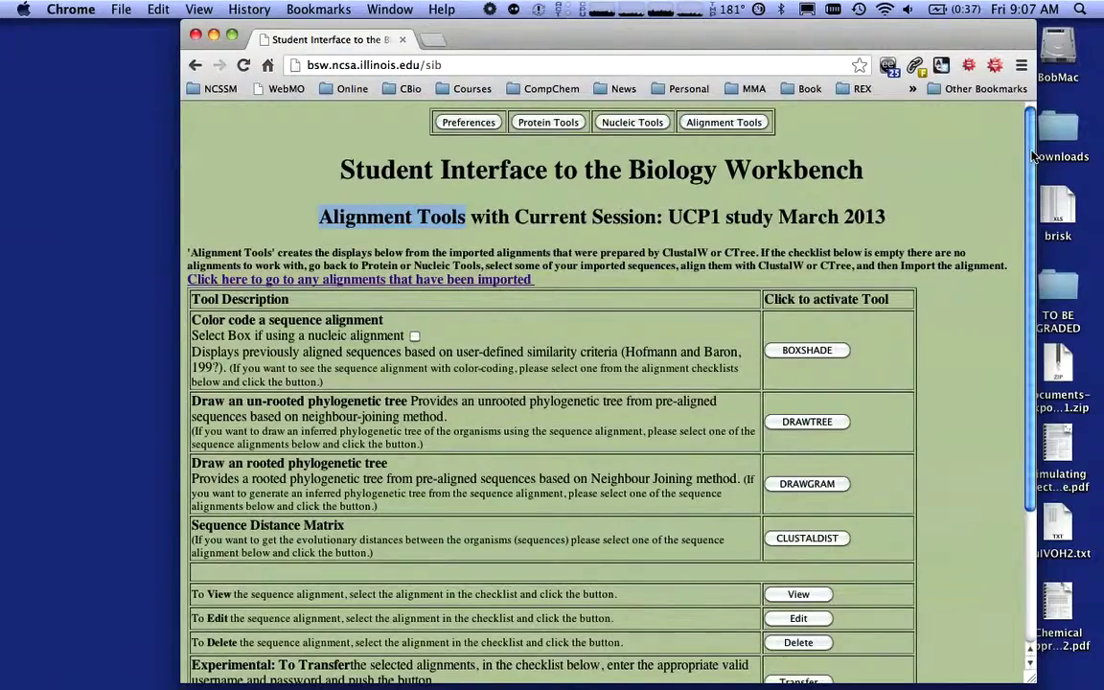
scroll(1030, 161, down, 1)
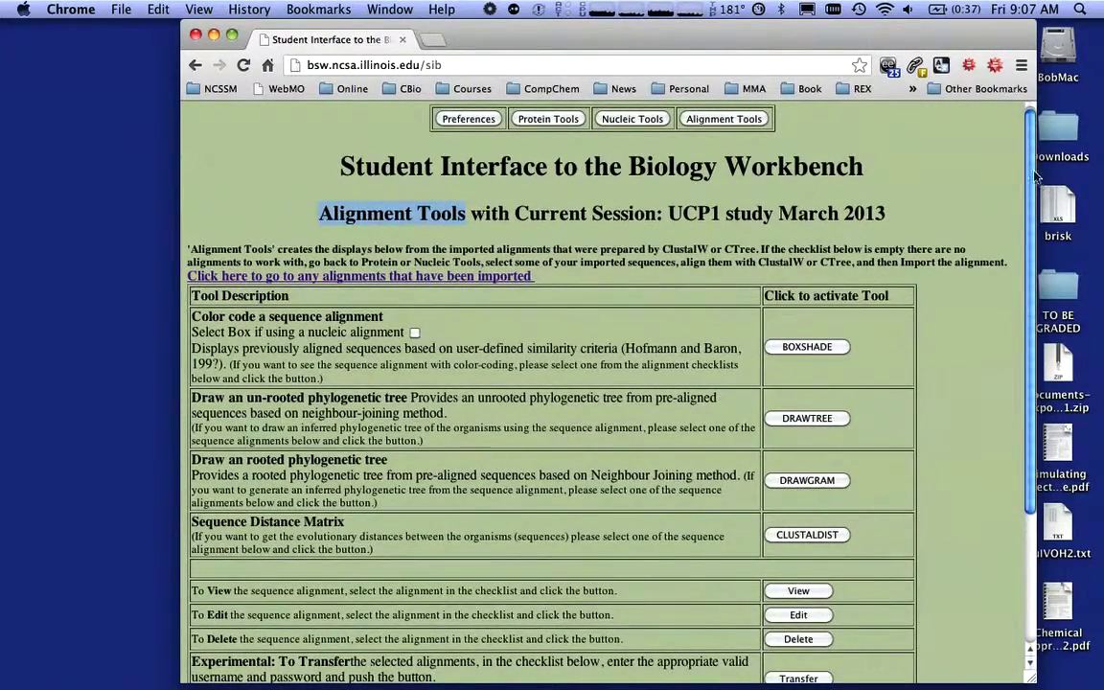
scroll(924, 145, down, 5)
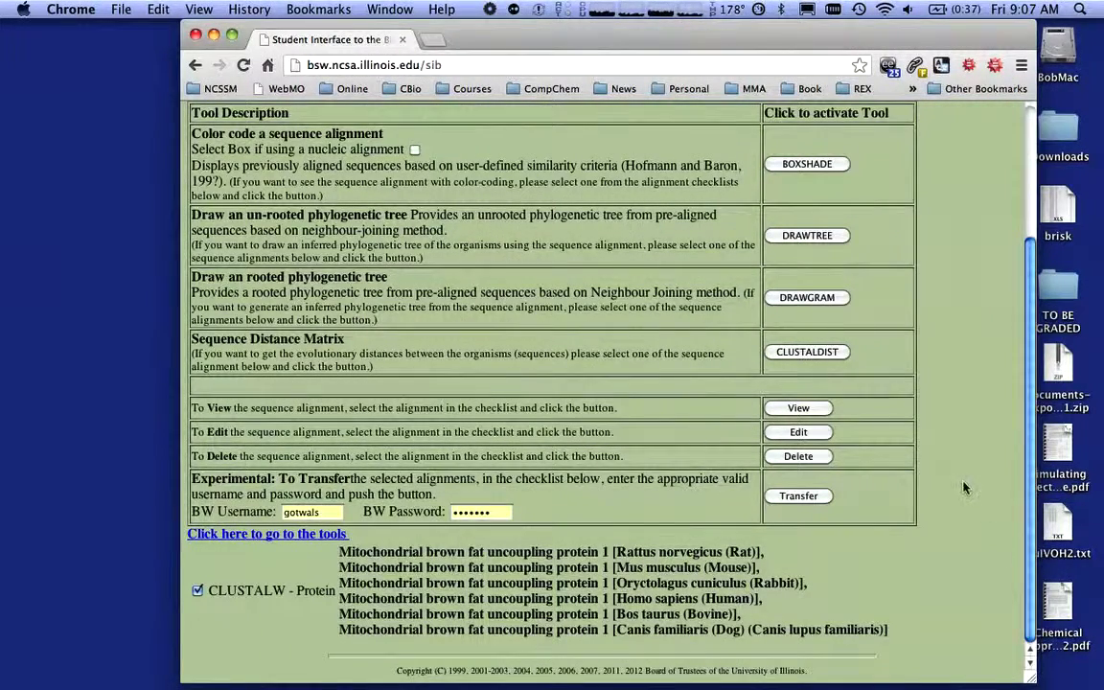
- Compare the rooted and un-rooted tree tool descriptions and run DRAWGRAM on the selected six-species CLUSTALW protein alignment
drag(287, 277, 407, 280)
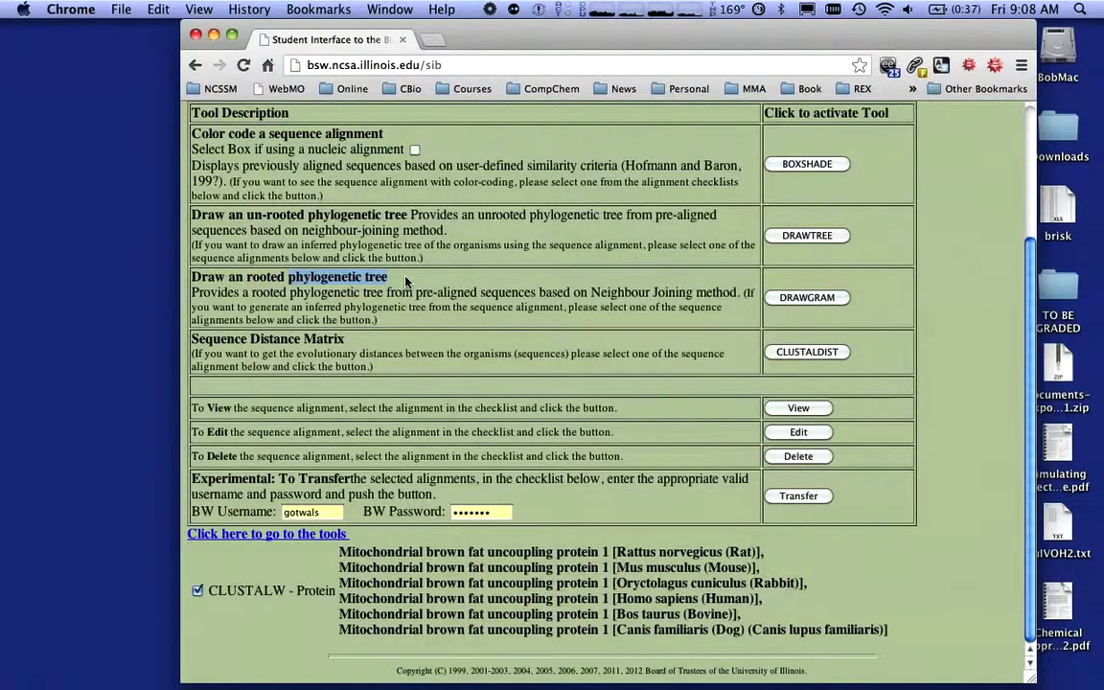
click(246, 215)
drag(247, 214, 304, 215)
double_click(284, 277)
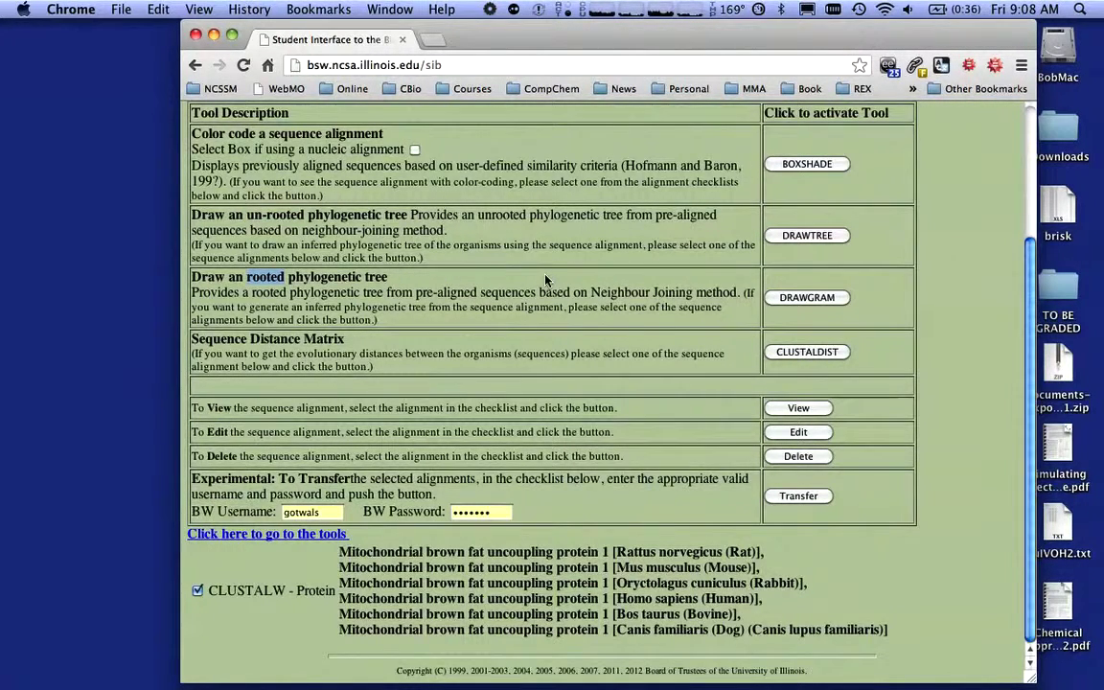
click(491, 286)
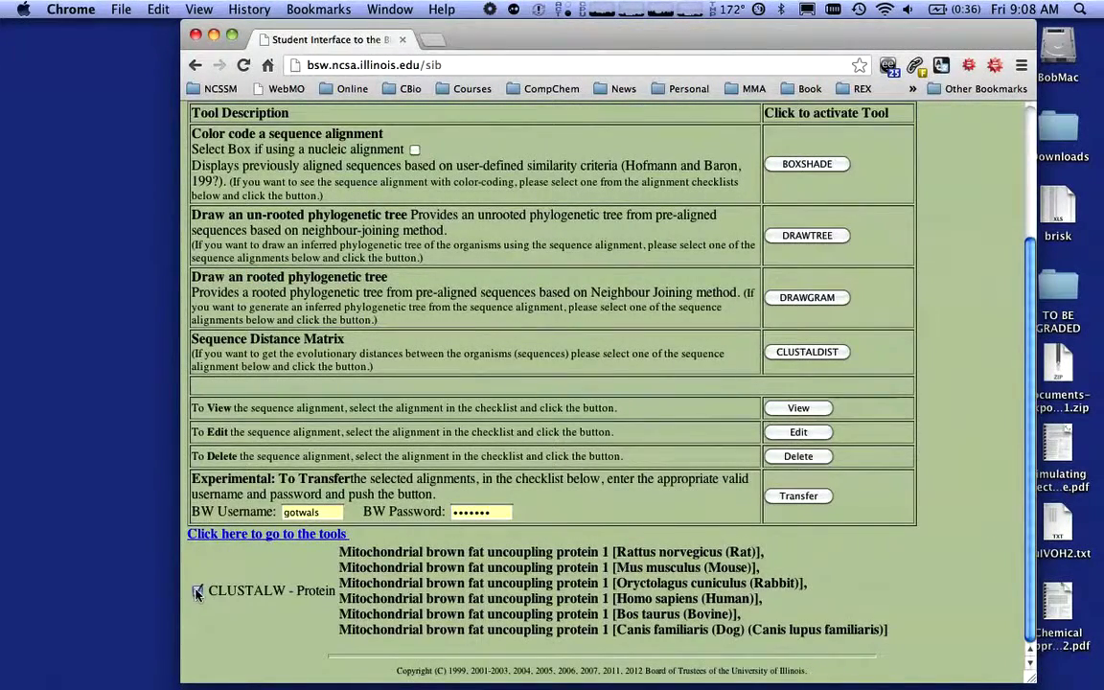
click(833, 300)
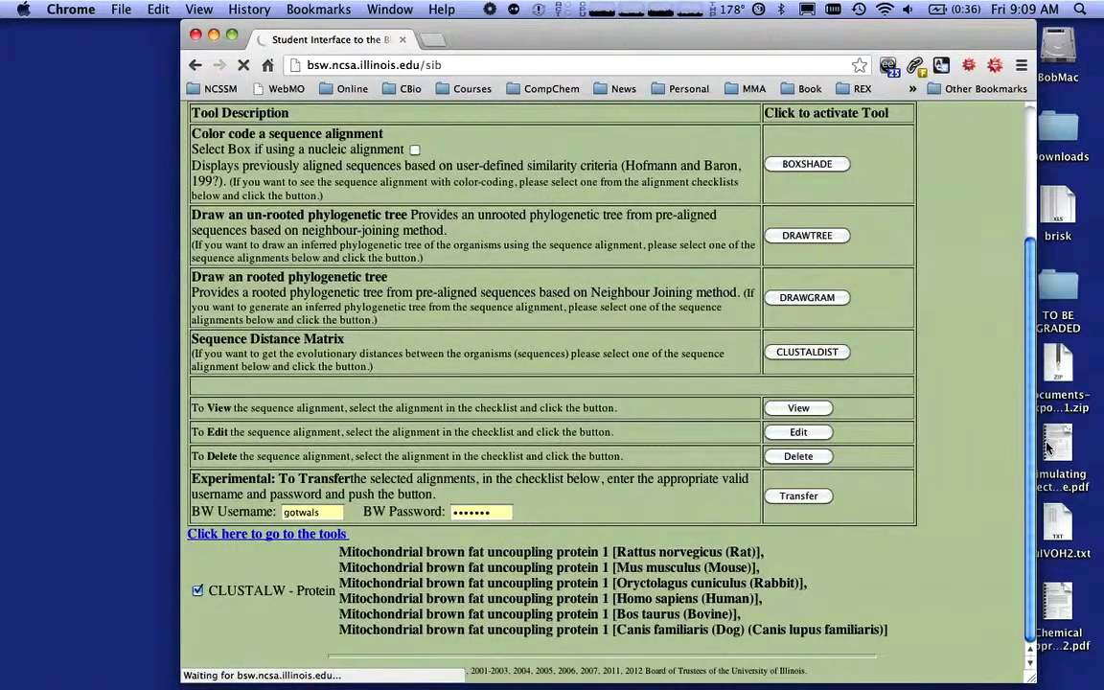
scroll(930, 395, up, 3)
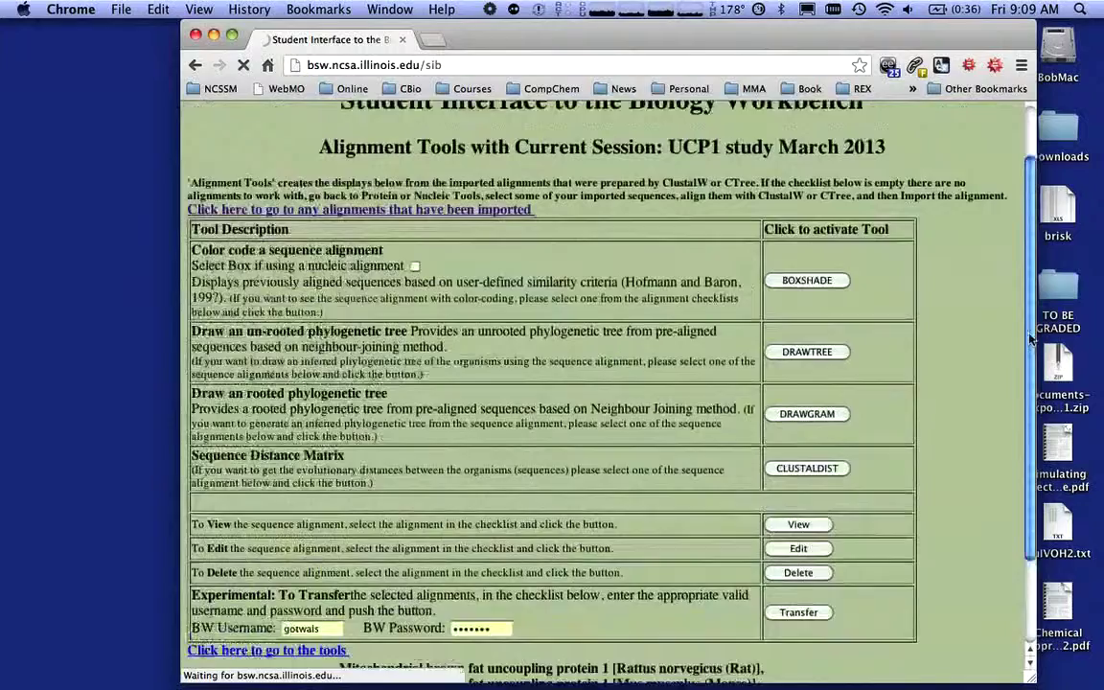
scroll(1026, 384, down, 3)
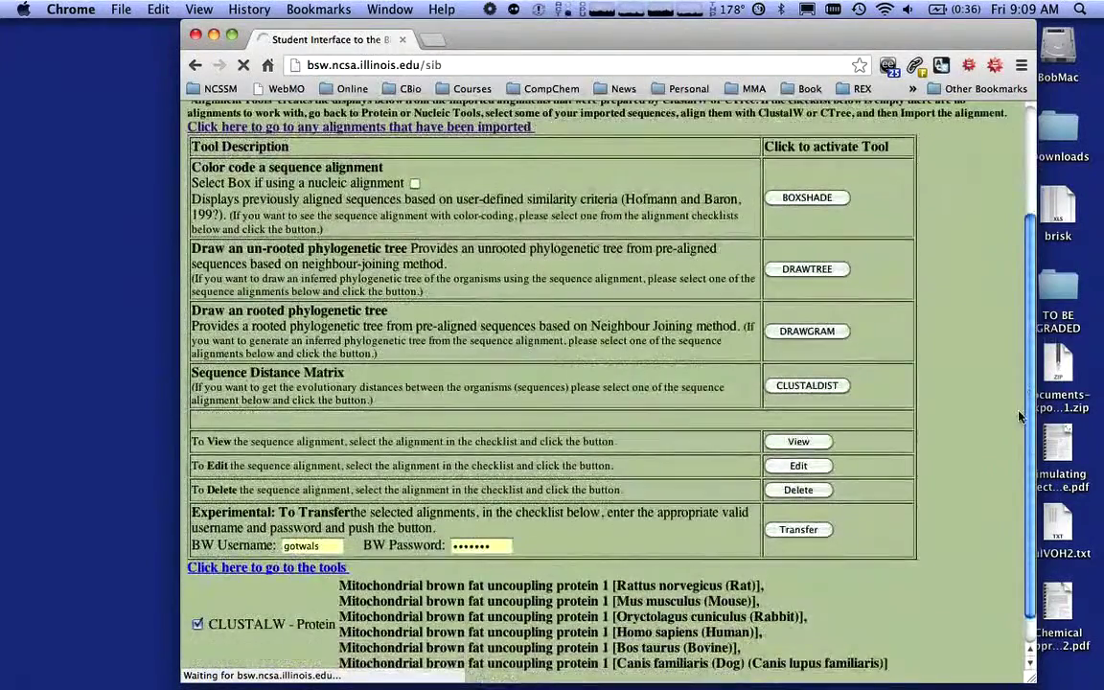
scroll(1020, 416, down, 1)
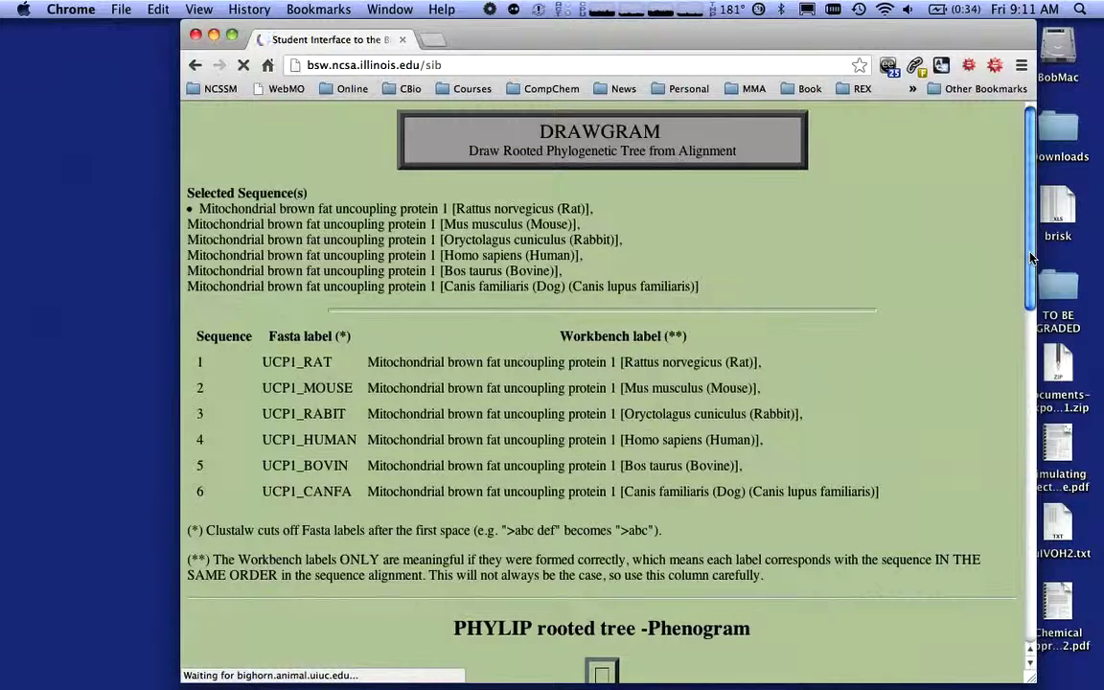
- Look through the DRAWGRAM results, from the sequence labels to the citations, and examine the PHYLIP rooted tree phenogram
drag(1031, 257, 1015, 299)
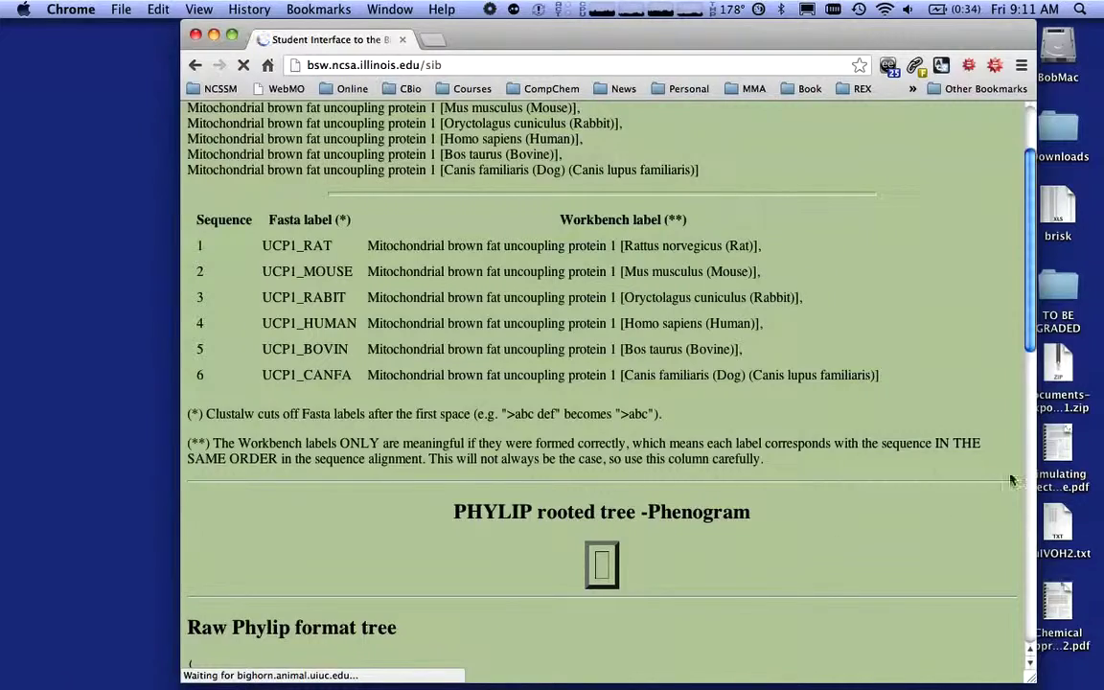
drag(1028, 385, 1004, 548)
scroll(1004, 549, down, 3)
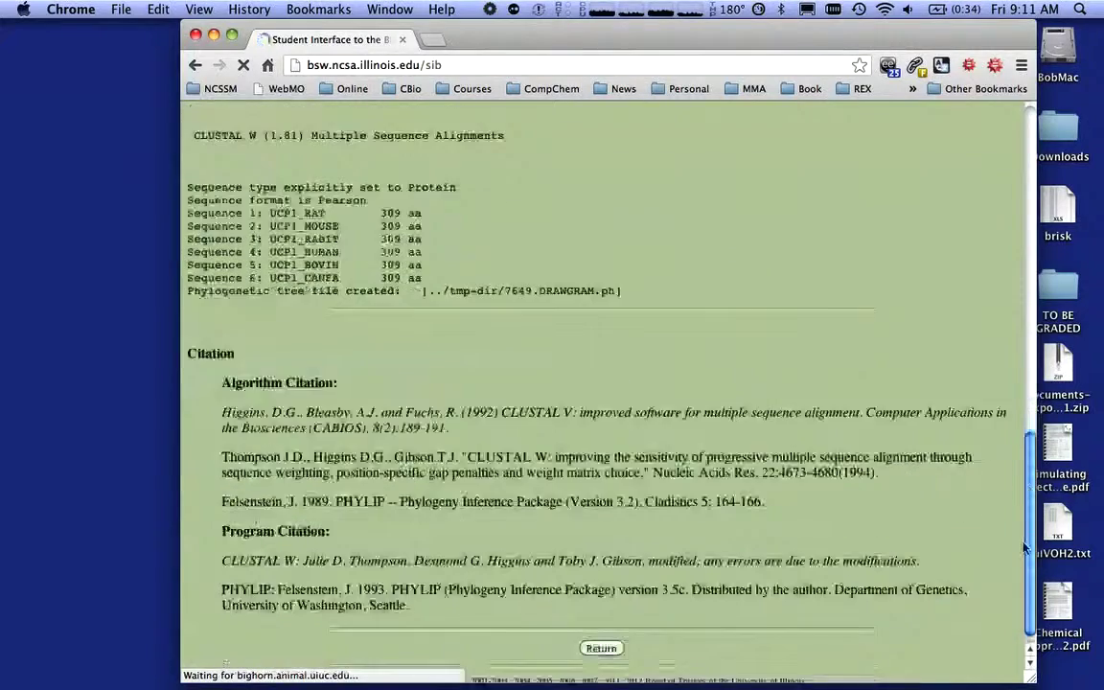
drag(1033, 428, 1013, 296)
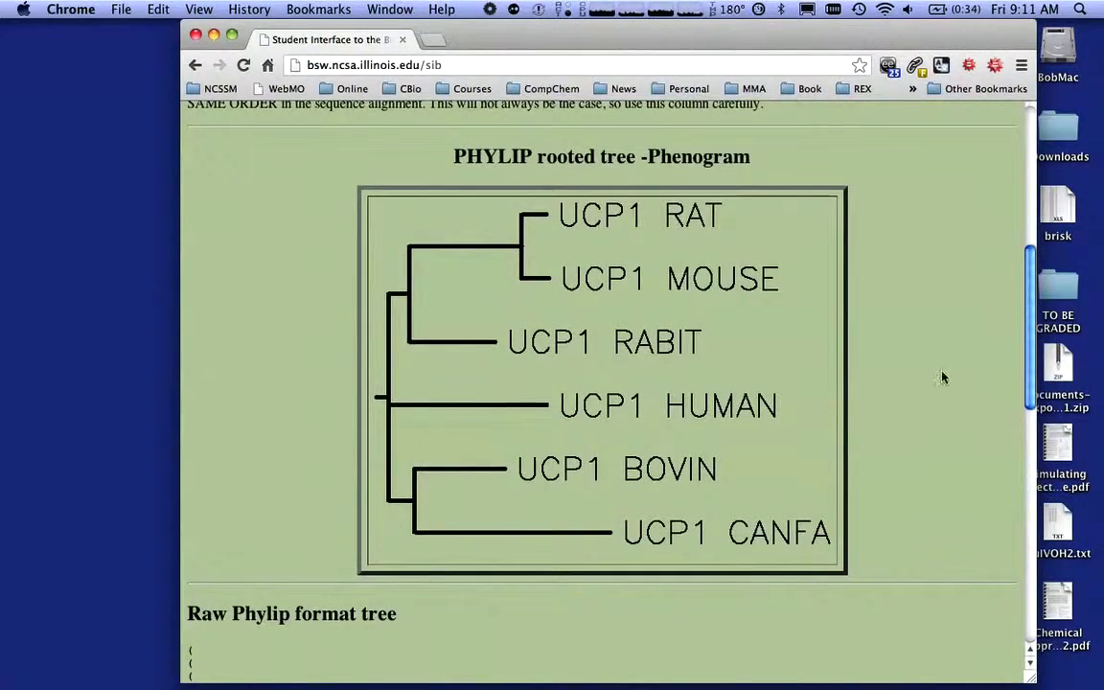